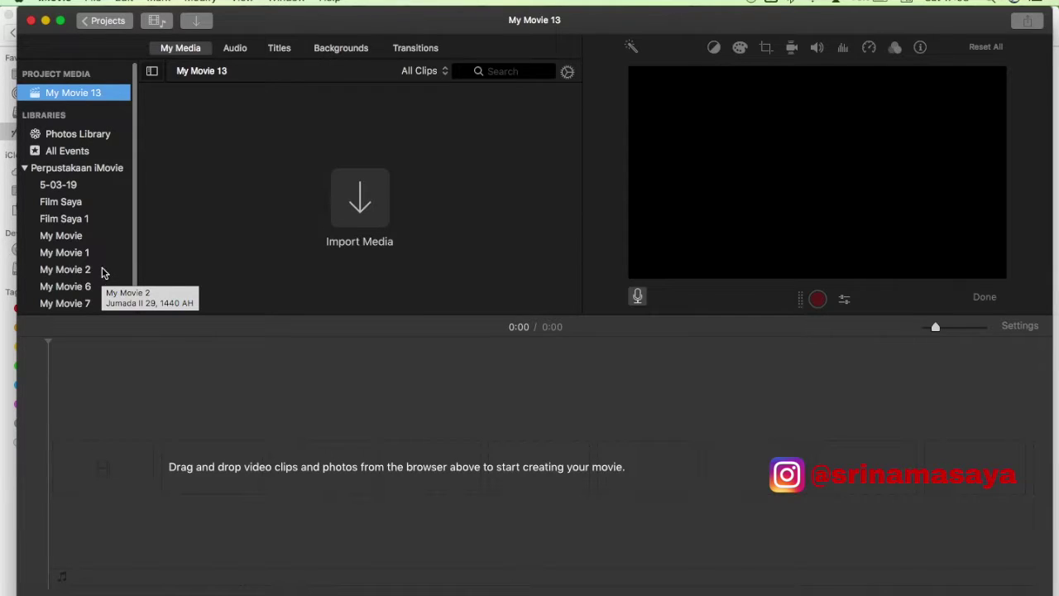
# - Import 1.mov from the Desktop folder into the project media
pyautogui.click(265, 253)
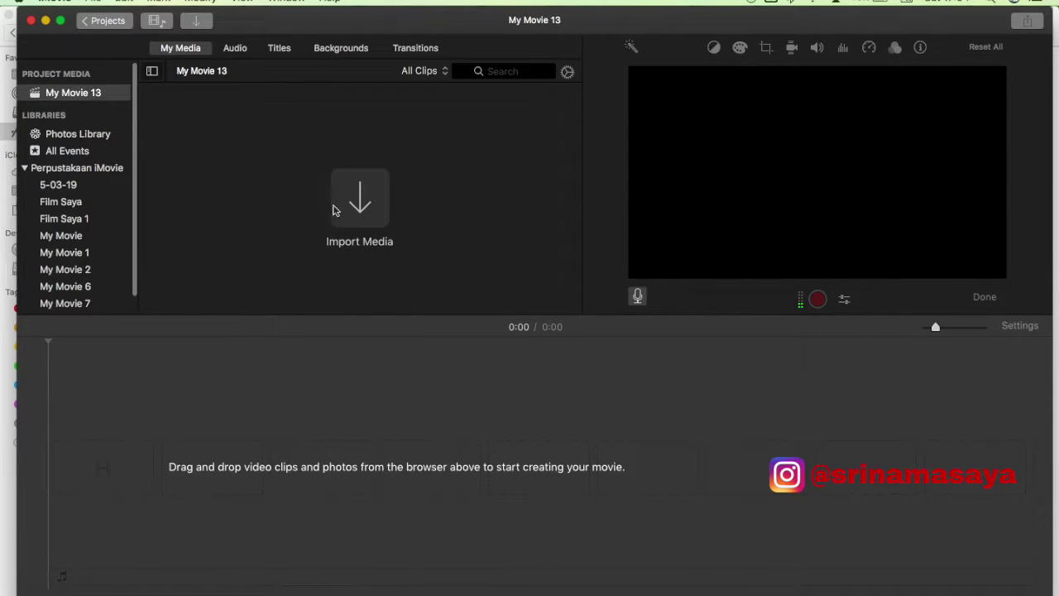
pyautogui.click(361, 199)
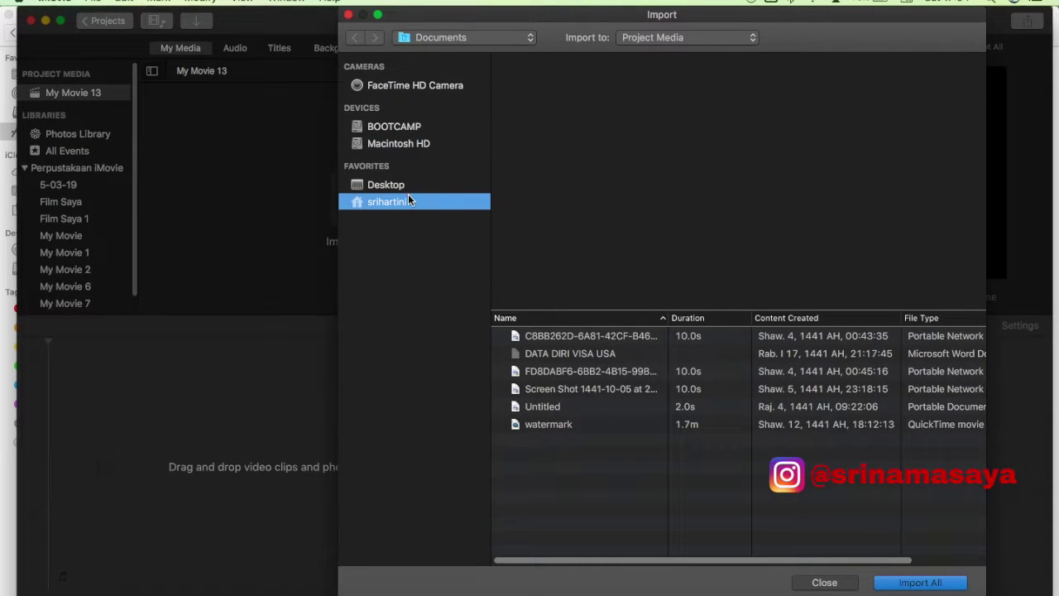
pyautogui.click(399, 187)
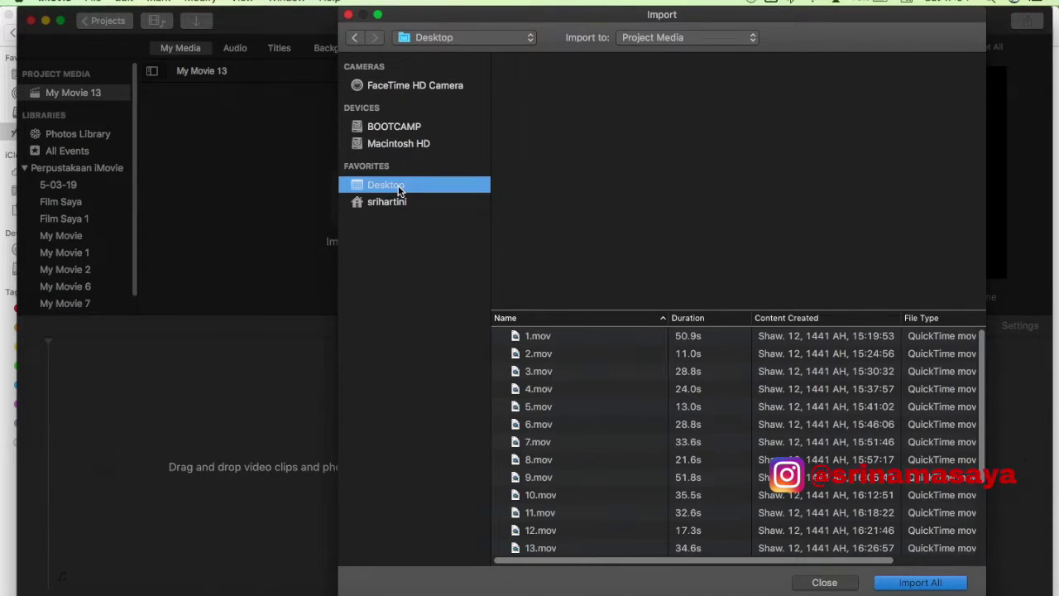
pyautogui.click(550, 336)
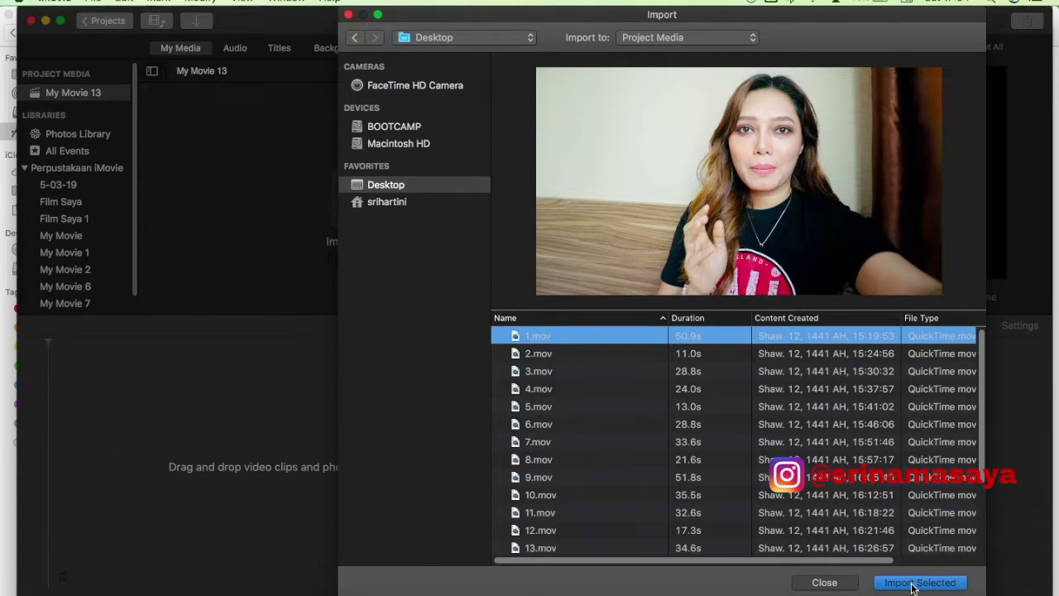
pyautogui.click(913, 584)
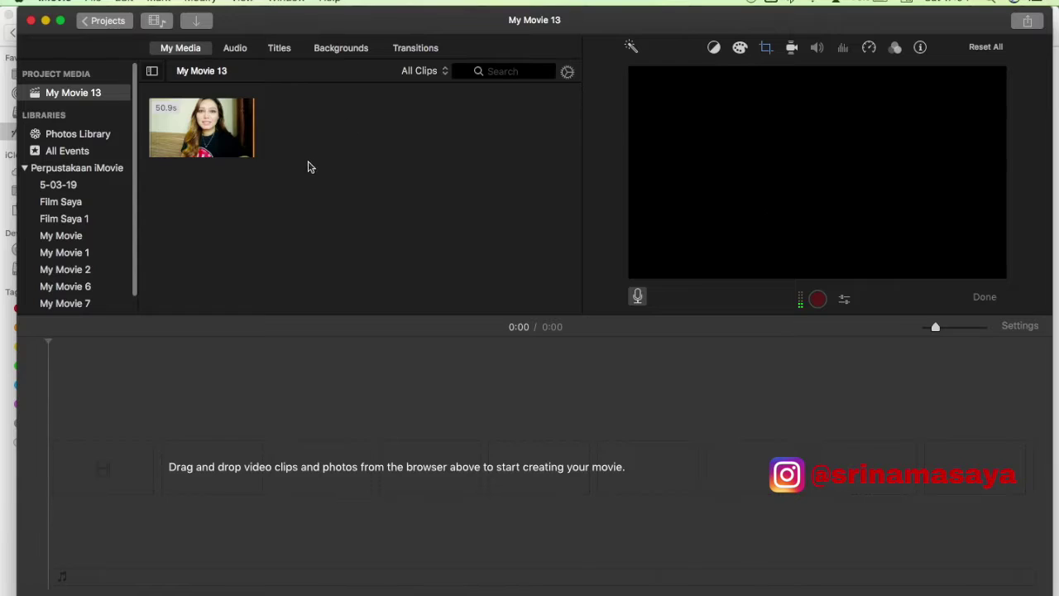
# - Add the 13.0 s video clip near the end of the Photos Library to the empty timeline
pyautogui.click(99, 140)
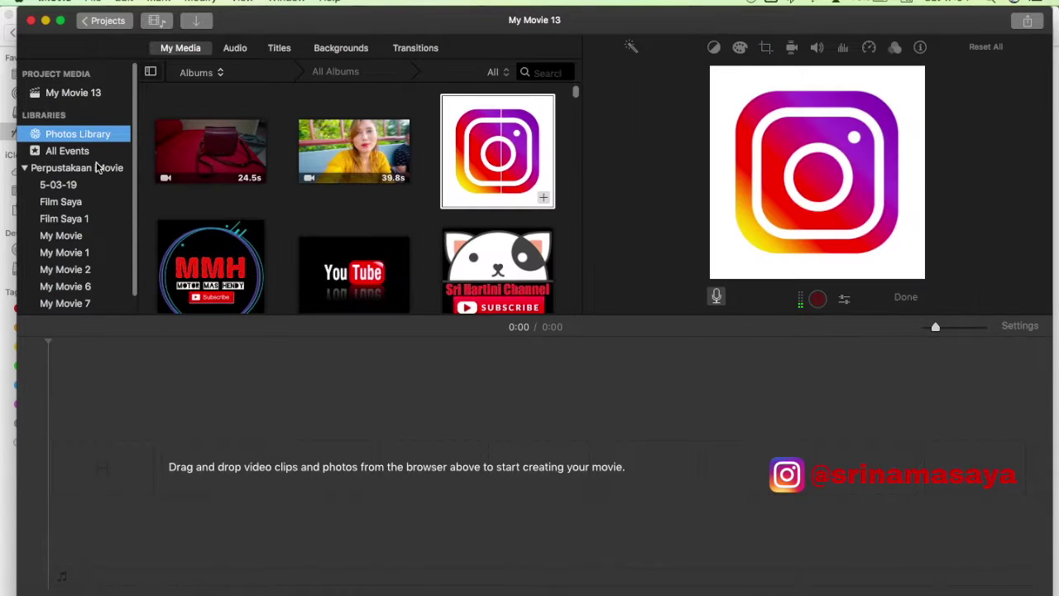
pyautogui.click(95, 168)
pyautogui.click(99, 135)
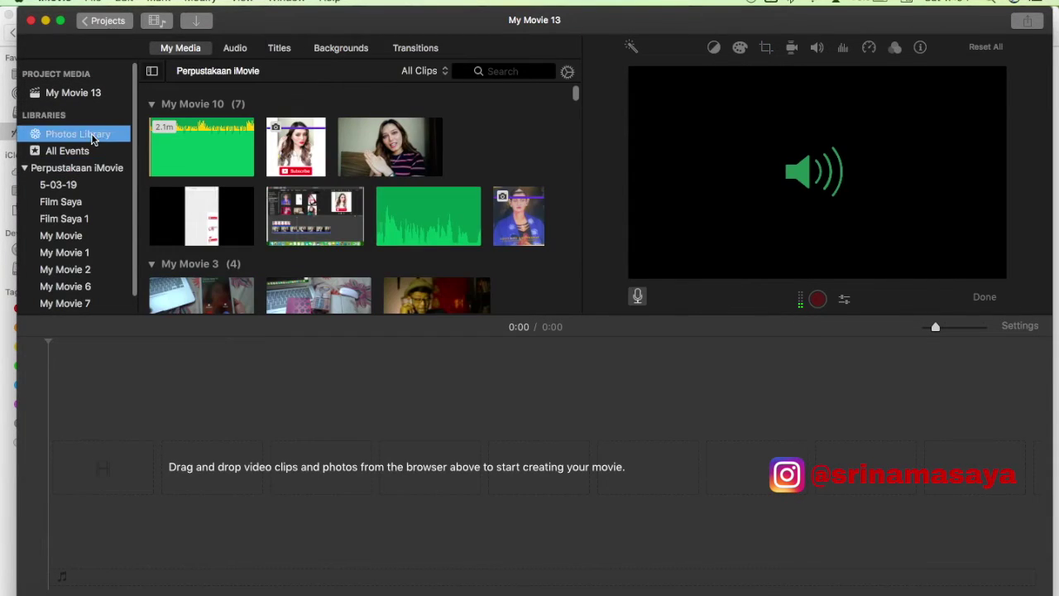
pyautogui.moveTo(577, 94); pyautogui.dragTo(584, 305)
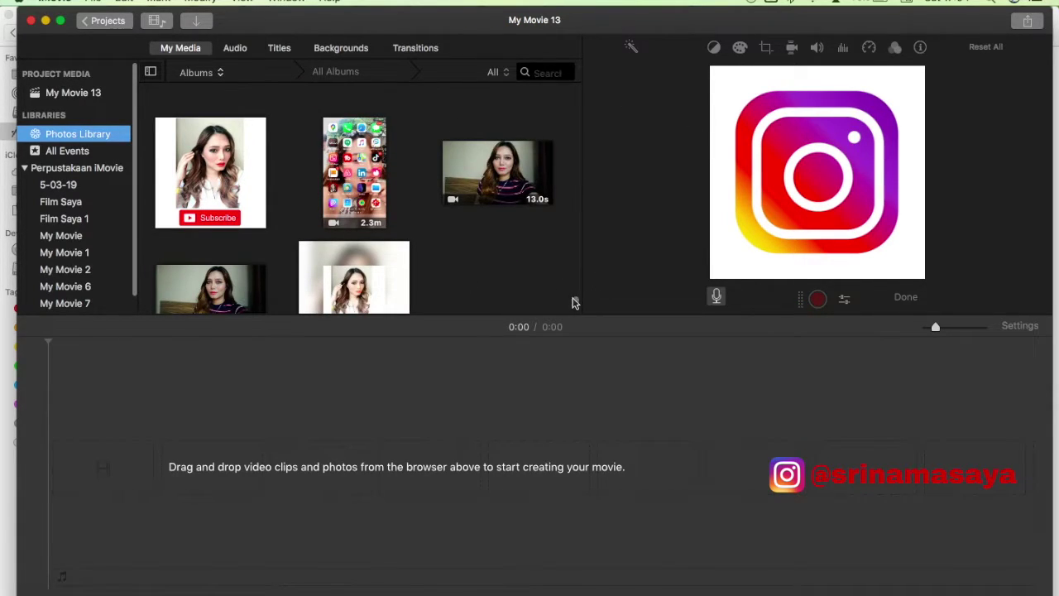
pyautogui.moveTo(576, 305); pyautogui.dragTo(576, 313)
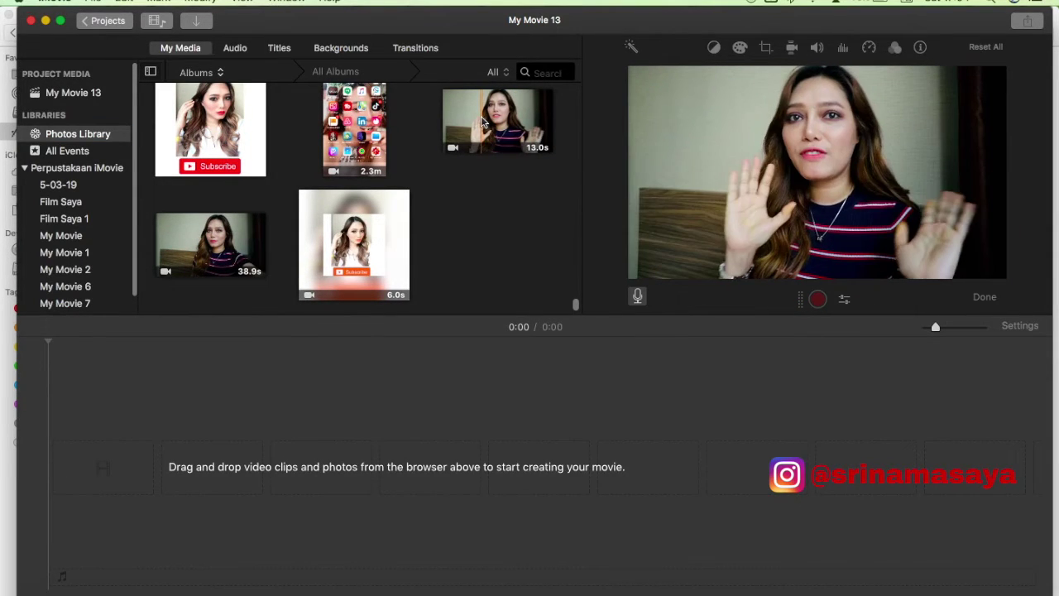
pyautogui.moveTo(485, 122); pyautogui.dragTo(62, 482)
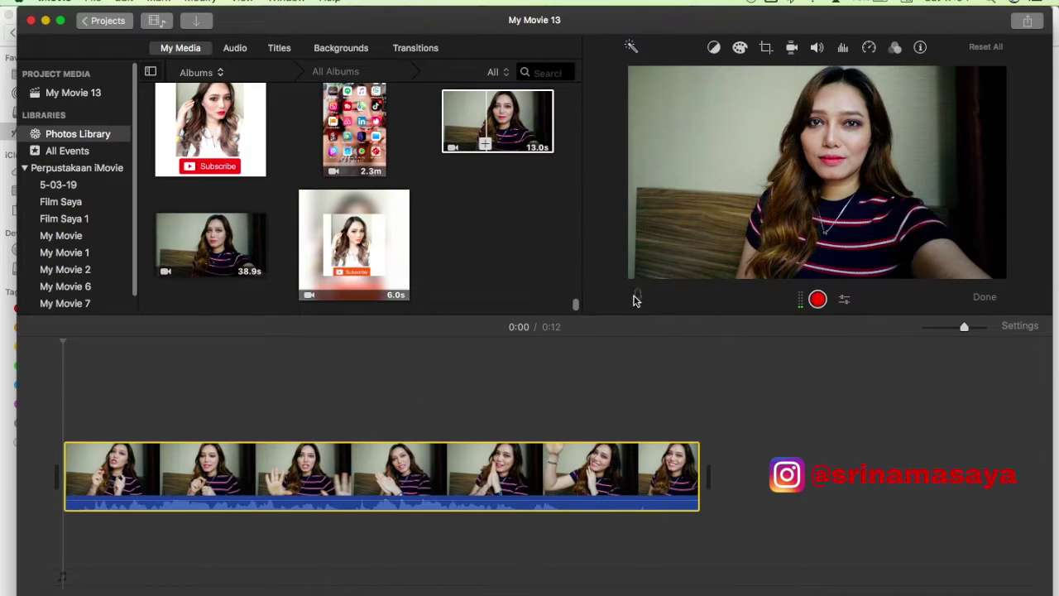
# - Place the Subscribe portrait picture from the Photos Library as an overlay above the start of the main clip
pyautogui.click(637, 296)
pyautogui.click(205, 191)
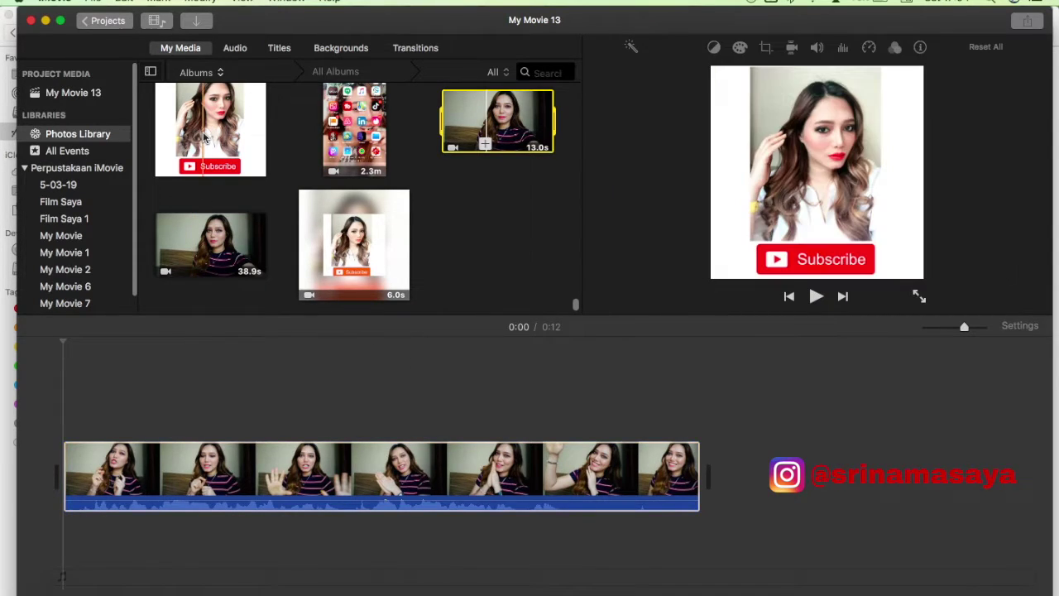
pyautogui.moveTo(213, 121); pyautogui.dragTo(72, 415)
pyautogui.click(93, 387)
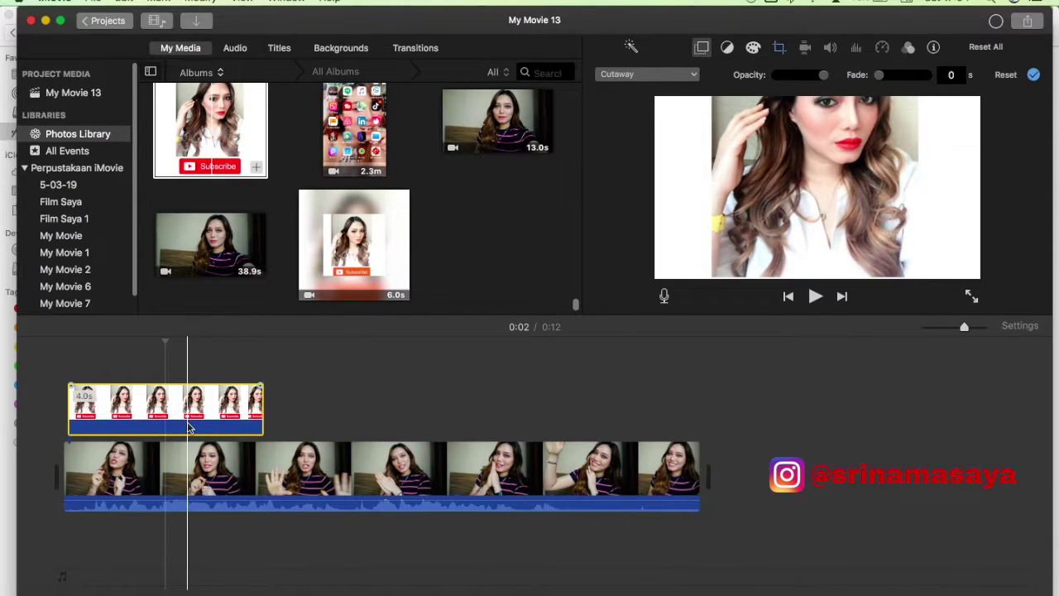
# - Set the Subscribe overlay's cropping style to Fit so the whole picture is shown
pyautogui.click(184, 464)
pyautogui.click(200, 414)
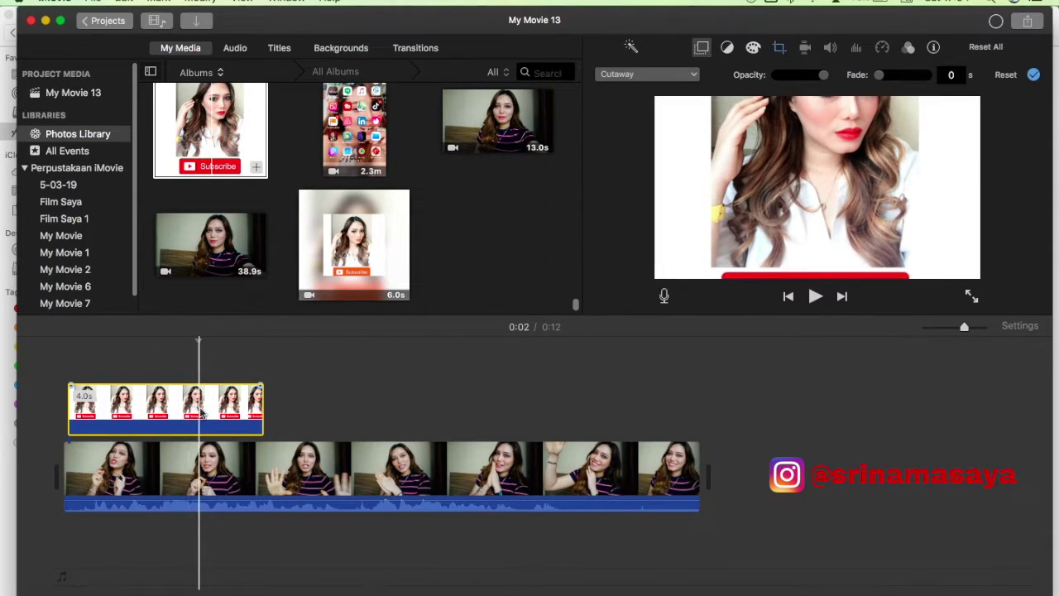
pyautogui.click(778, 48)
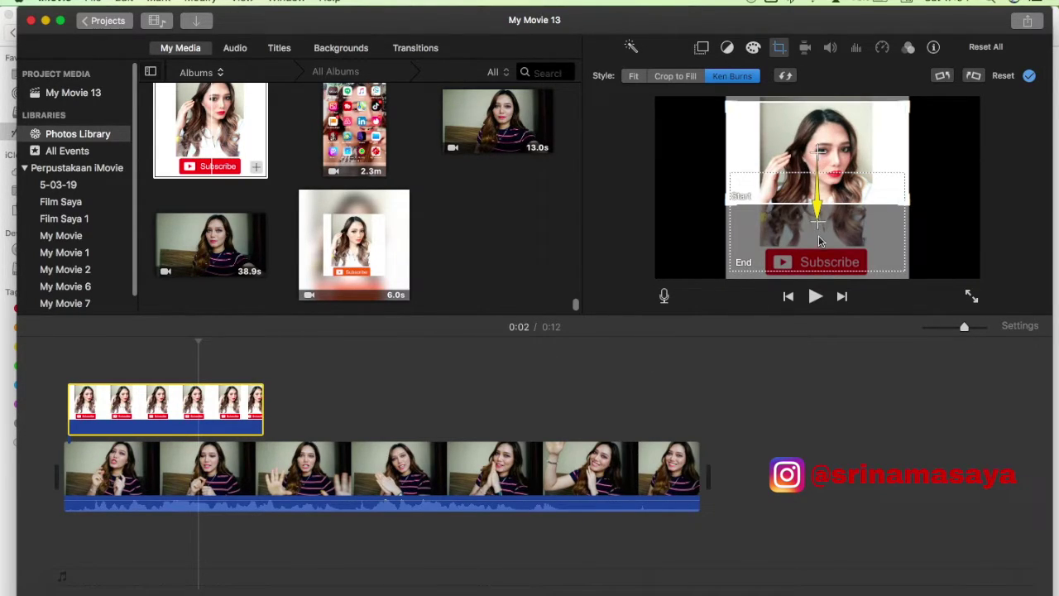
pyautogui.click(674, 79)
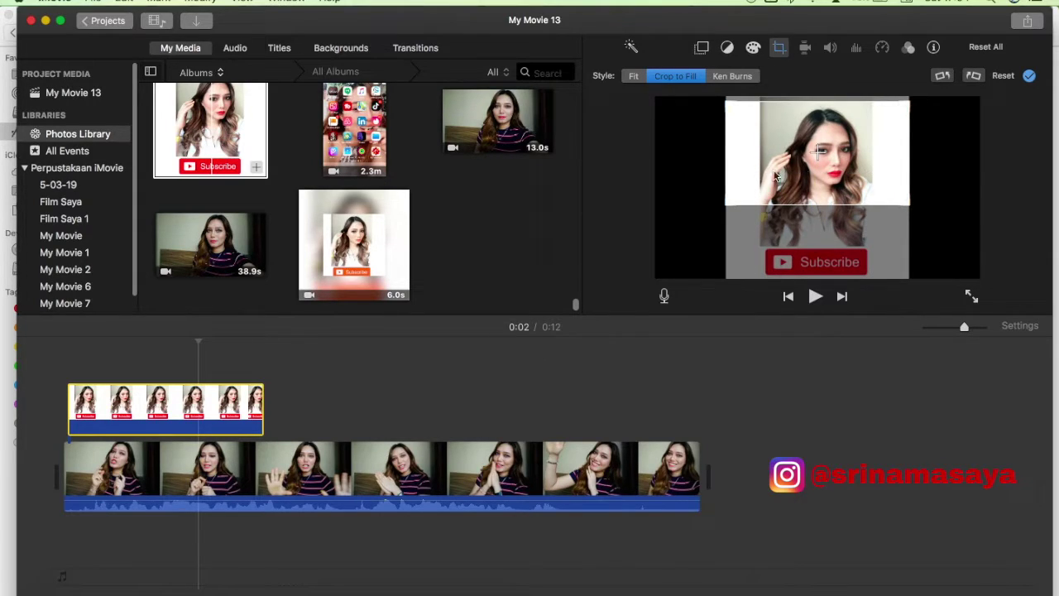
pyautogui.click(630, 77)
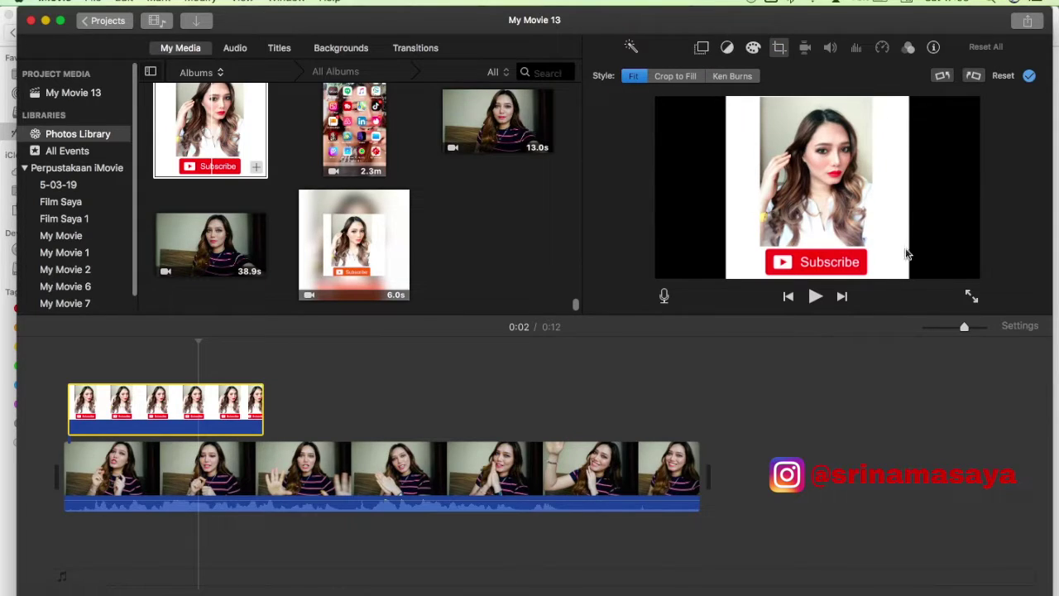
# - Make the Subscribe overlay a Picture in Picture, enlarged in the upper-left of the video frame, and check it along the timeline
pyautogui.click(701, 48)
pyautogui.click(695, 74)
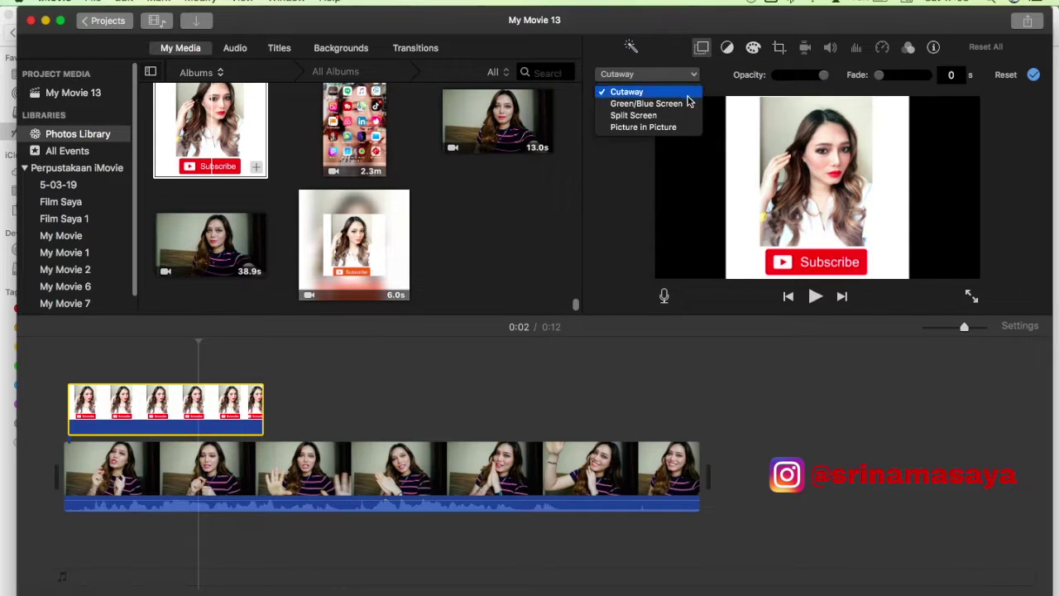
pyautogui.click(666, 129)
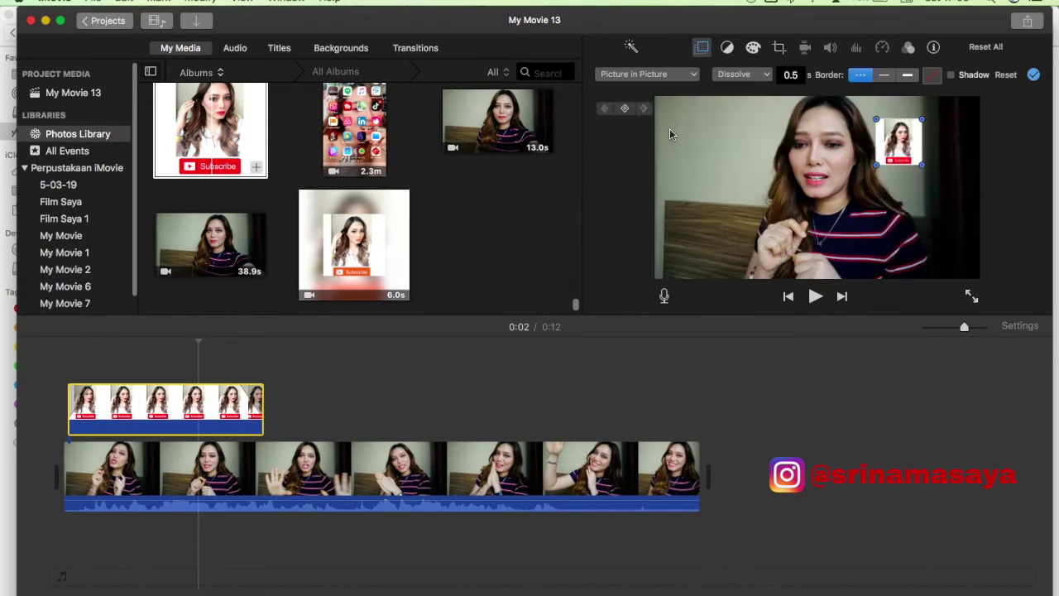
pyautogui.moveTo(898, 155); pyautogui.dragTo(762, 192)
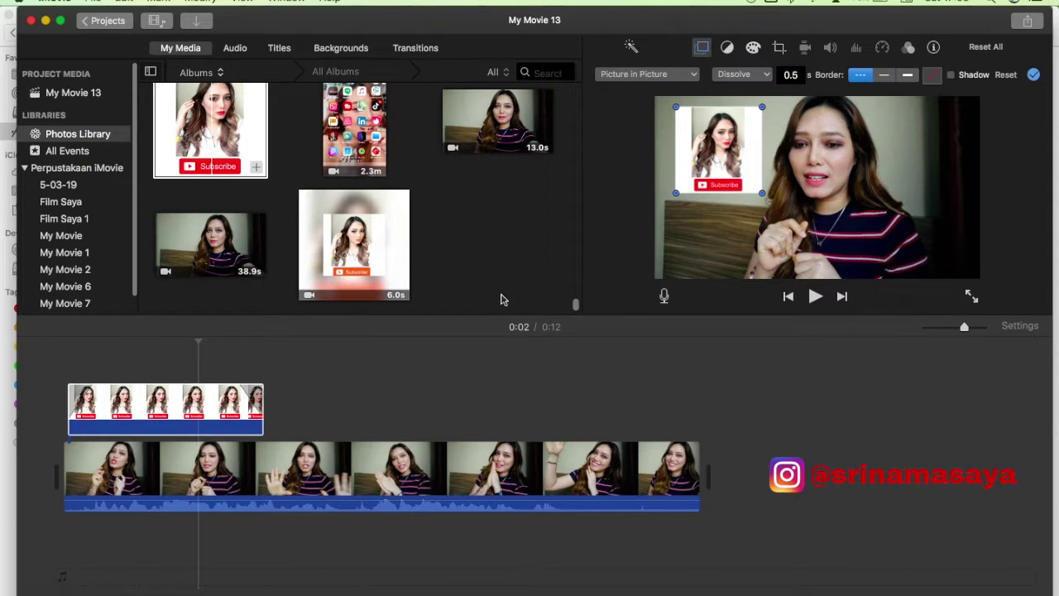
pyautogui.click(148, 468)
pyautogui.click(73, 460)
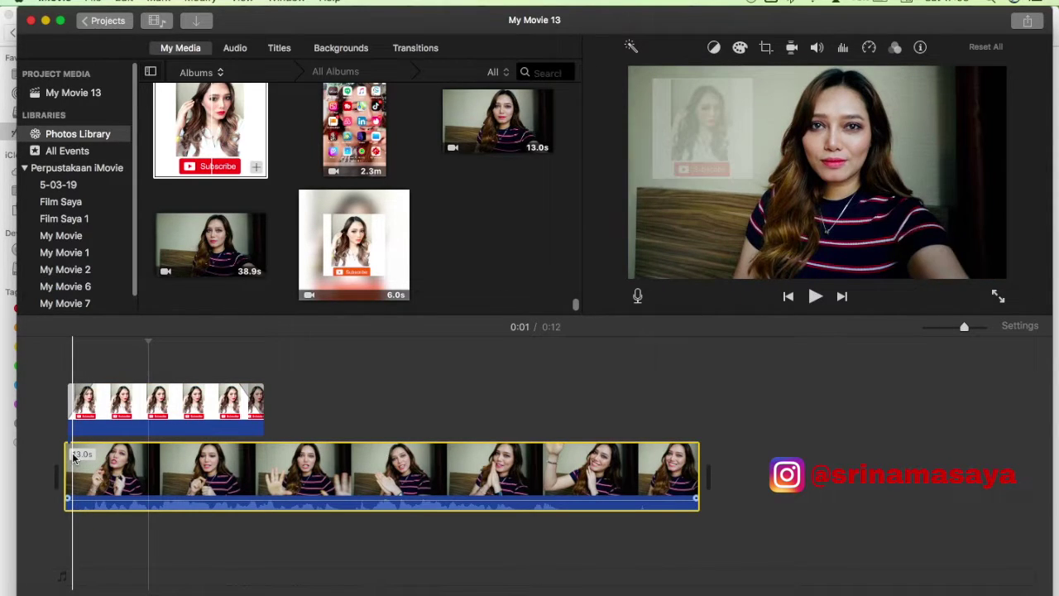
pyautogui.click(266, 403)
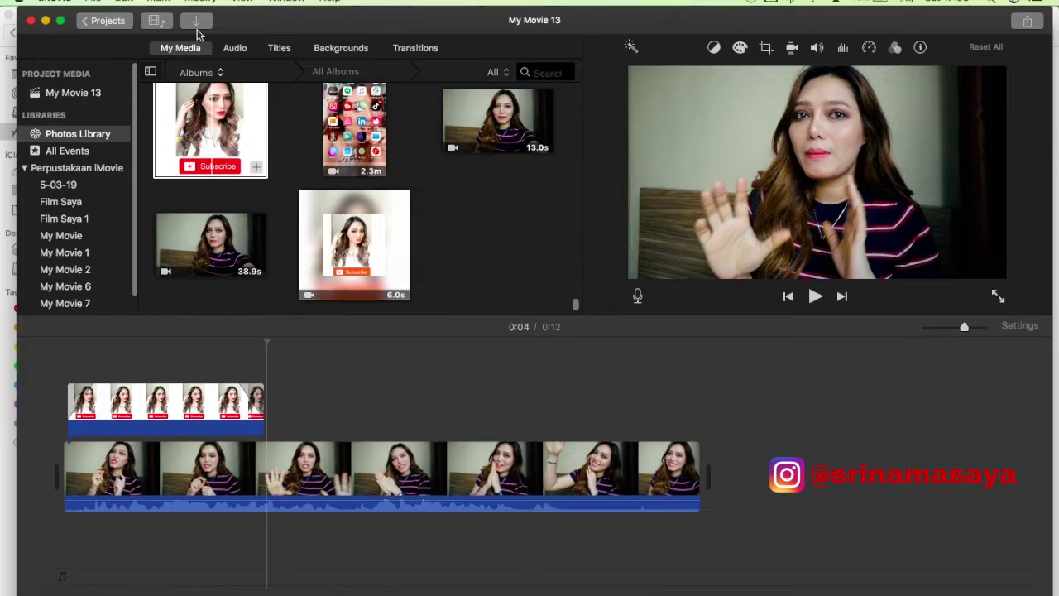
# - Import the Instagram handle PNG whose name starts with FD8DABF6 from the Documents folder into the project media
pyautogui.click(199, 22)
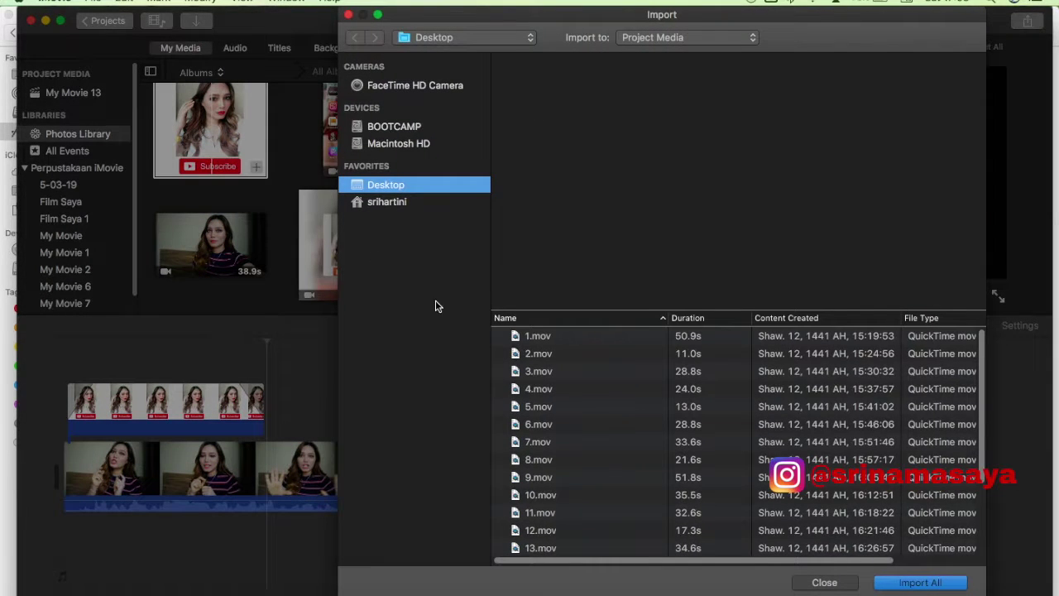
pyautogui.click(388, 204)
pyautogui.click(571, 361)
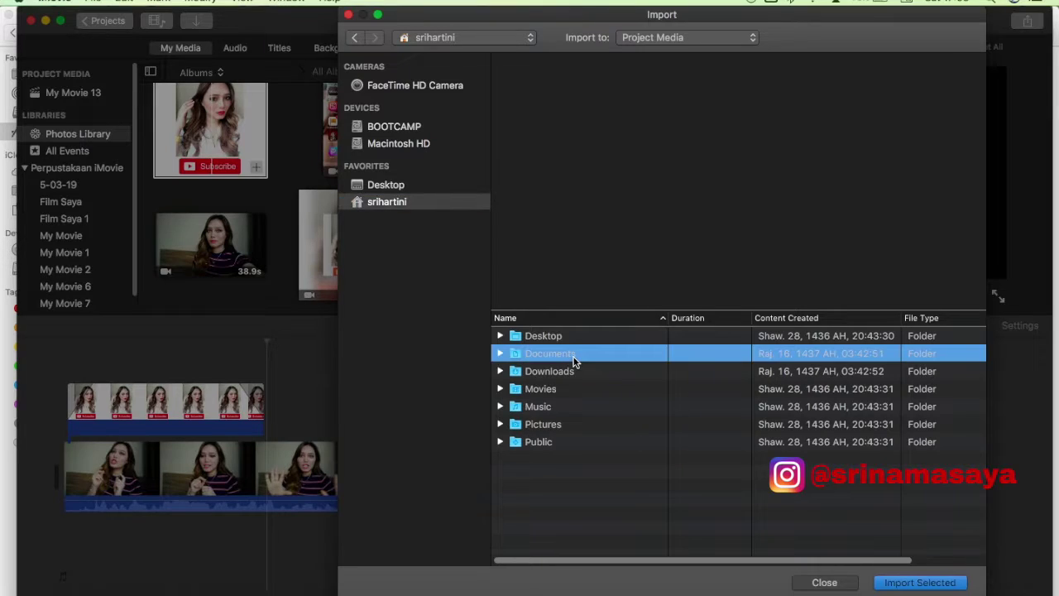
pyautogui.doubleClick(627, 363)
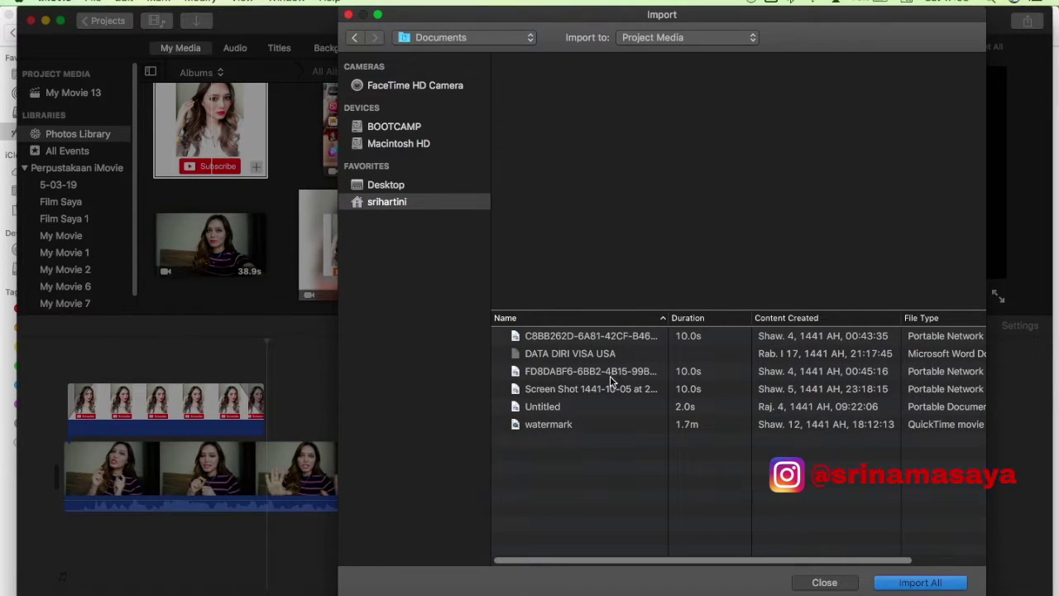
pyautogui.click(605, 390)
pyautogui.click(603, 369)
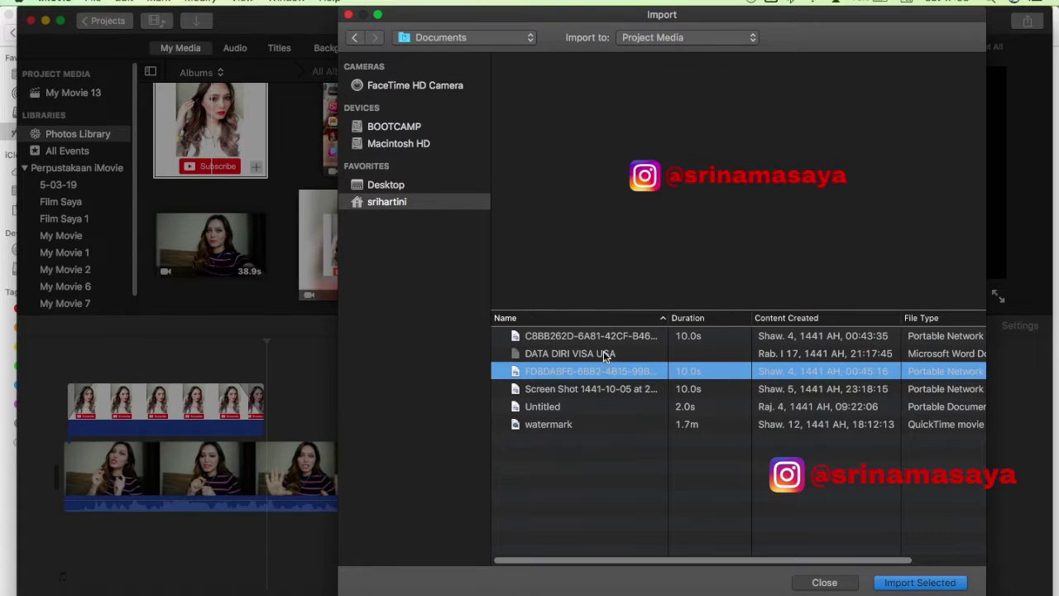
pyautogui.moveTo(670, 166)
pyautogui.click(920, 581)
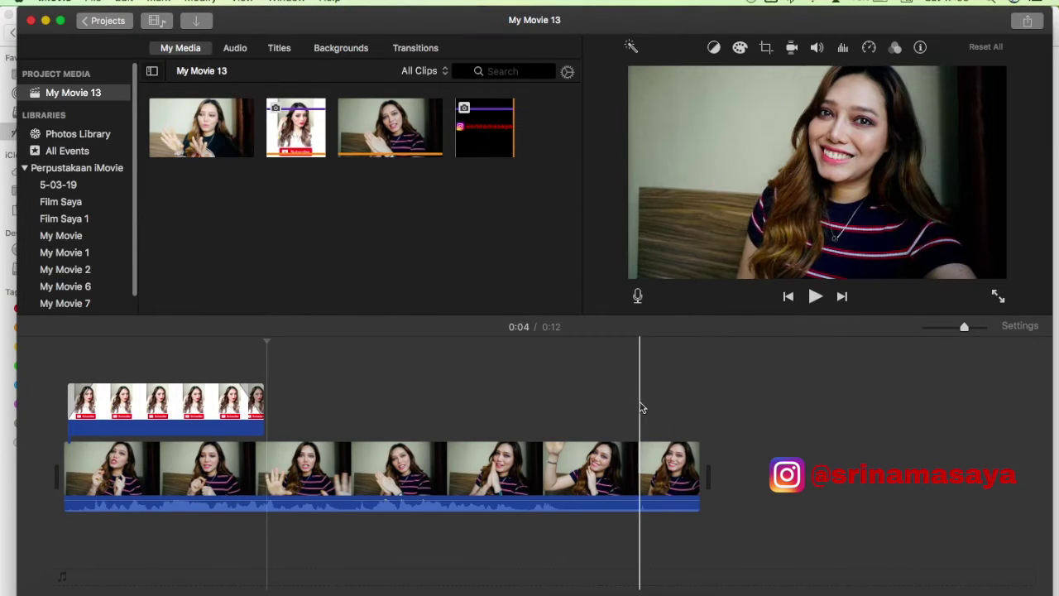
# - Place the Instagram handle image above the main clip, just after the Subscribe overlay, and preview it
pyautogui.moveTo(492, 136); pyautogui.dragTo(274, 411)
pyautogui.press('space')
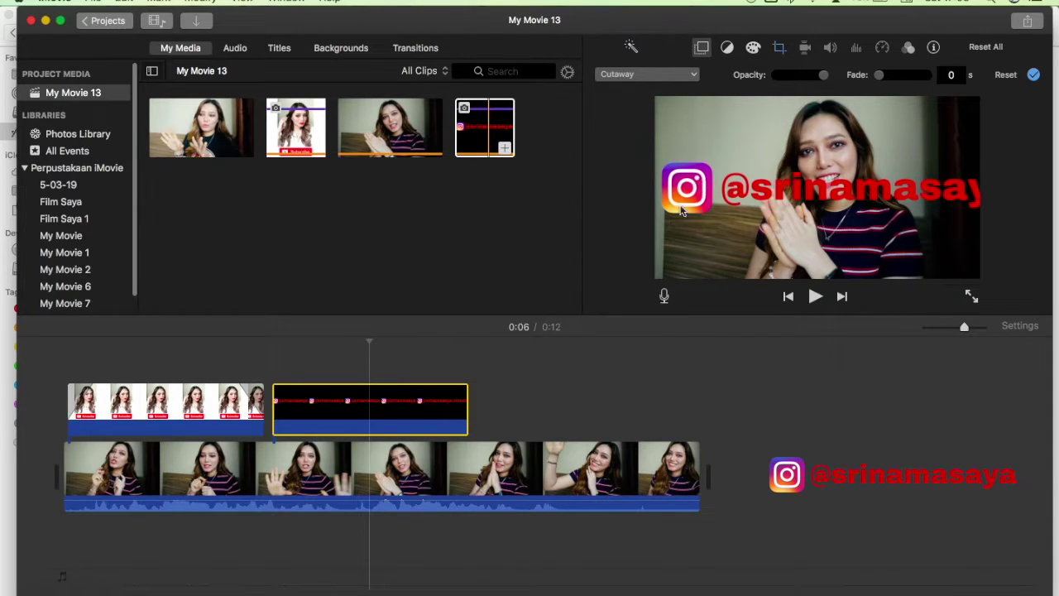
pyautogui.click(418, 411)
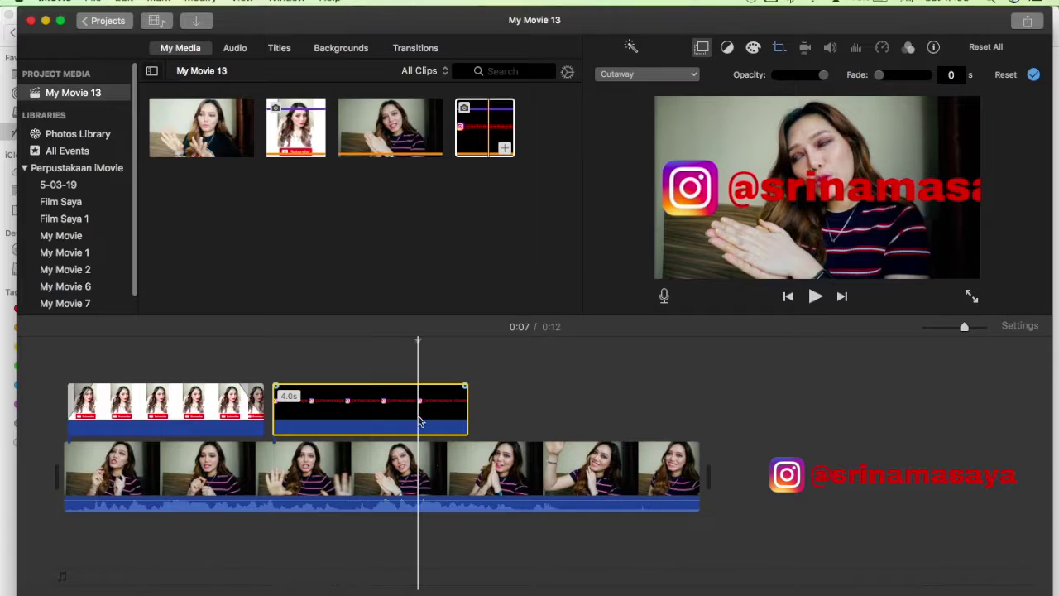
# - Make the Instagram handle overlay a Picture in Picture and move it to the lower-left area of the video frame
pyautogui.click(470, 482)
pyautogui.click(450, 409)
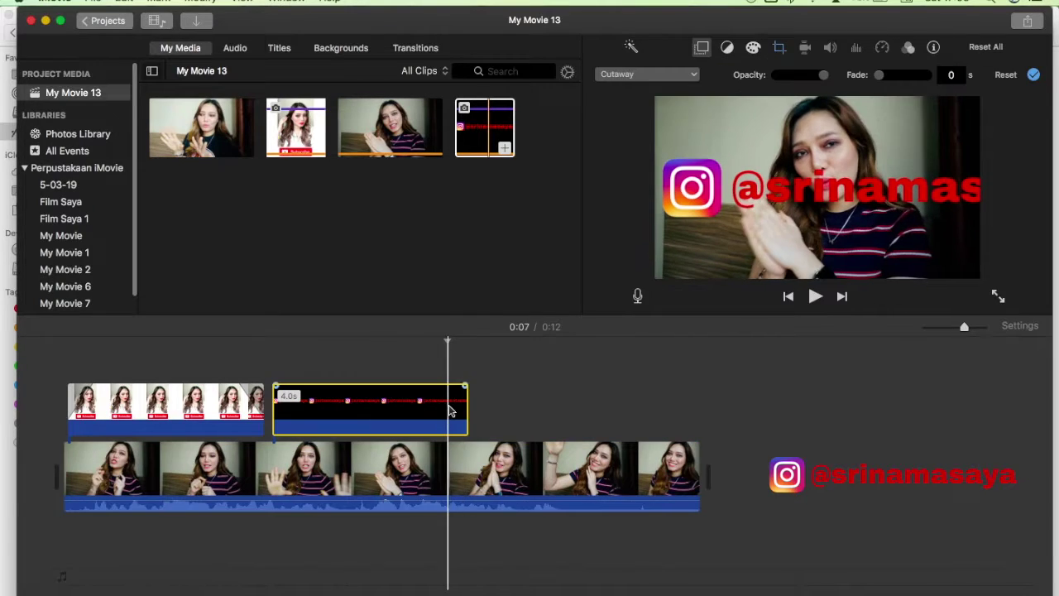
pyautogui.click(695, 76)
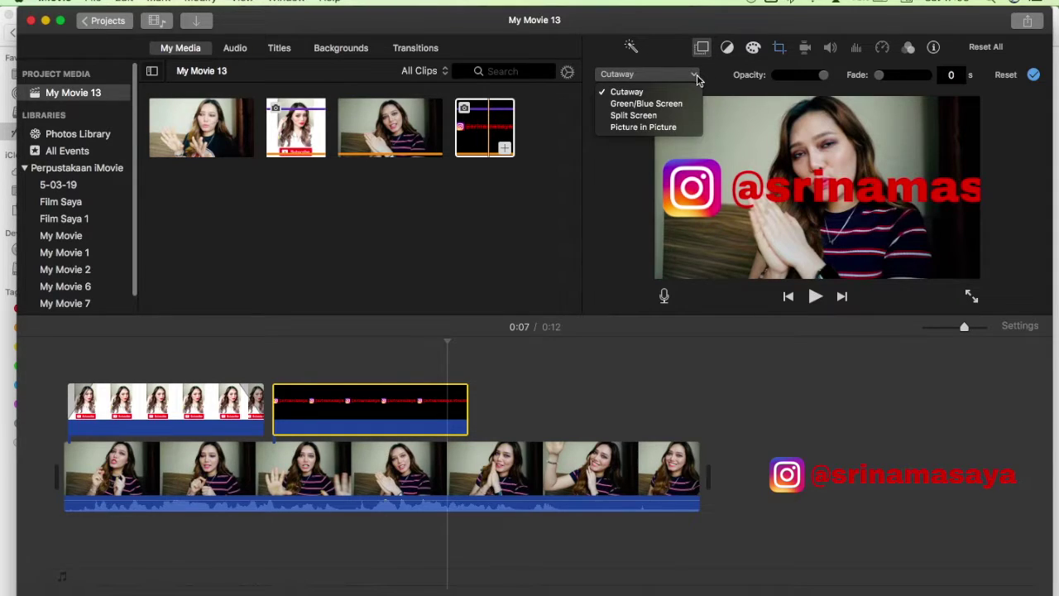
pyautogui.click(662, 130)
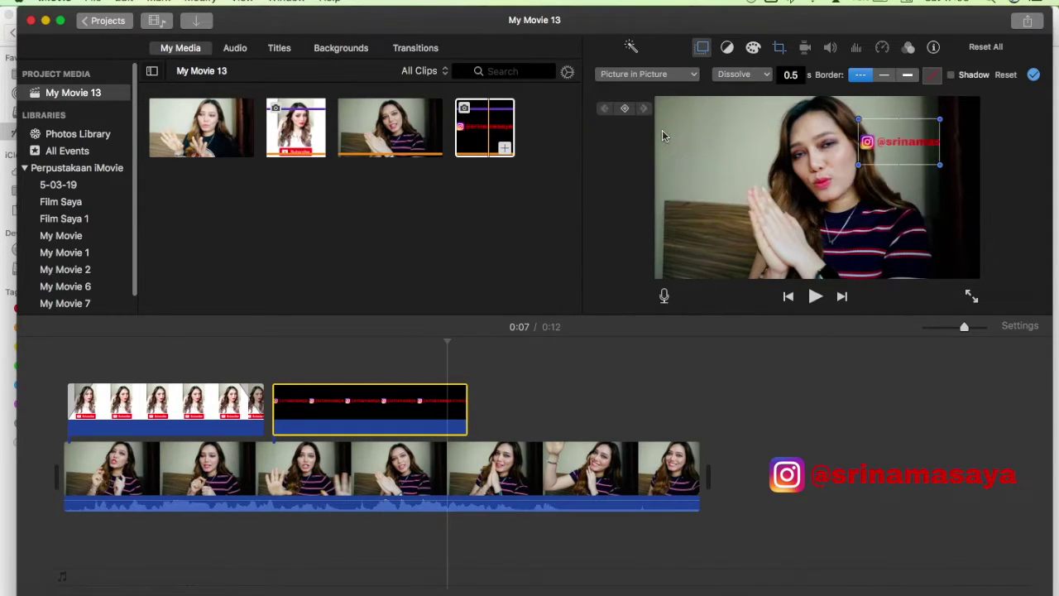
pyautogui.moveTo(892, 158); pyautogui.dragTo(728, 248)
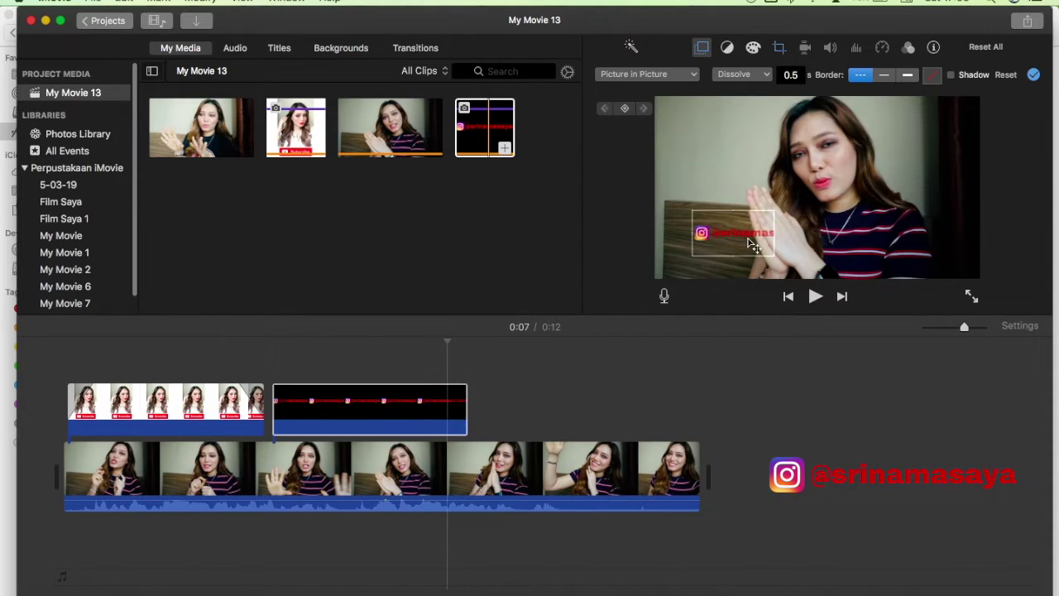
# - Set the Instagram handle overlay's cropping style to Fit and return to its Picture in Picture settings
pyautogui.click(779, 50)
pyautogui.click(634, 76)
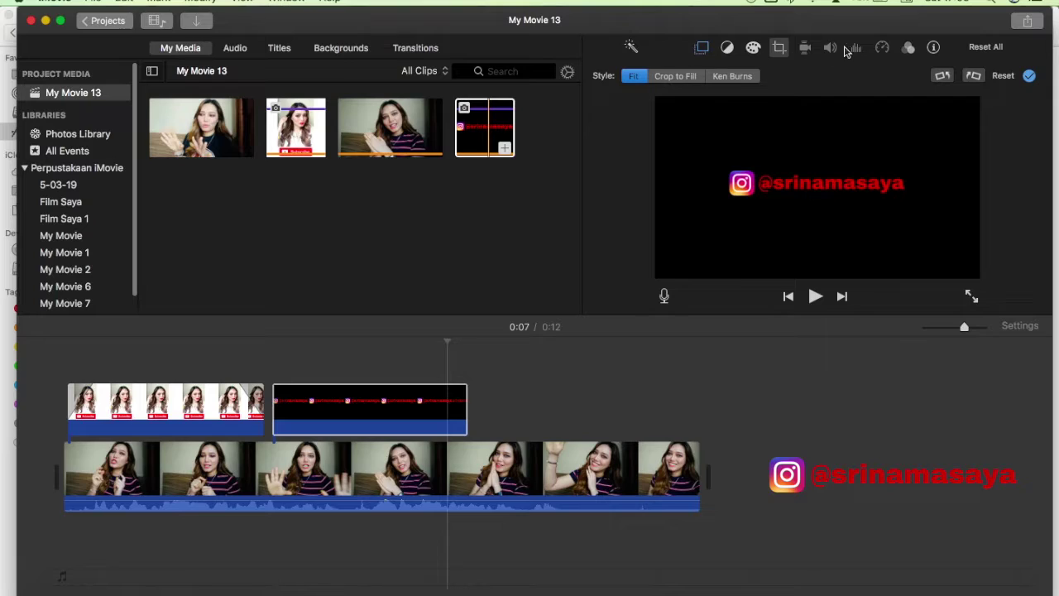
pyautogui.click(703, 48)
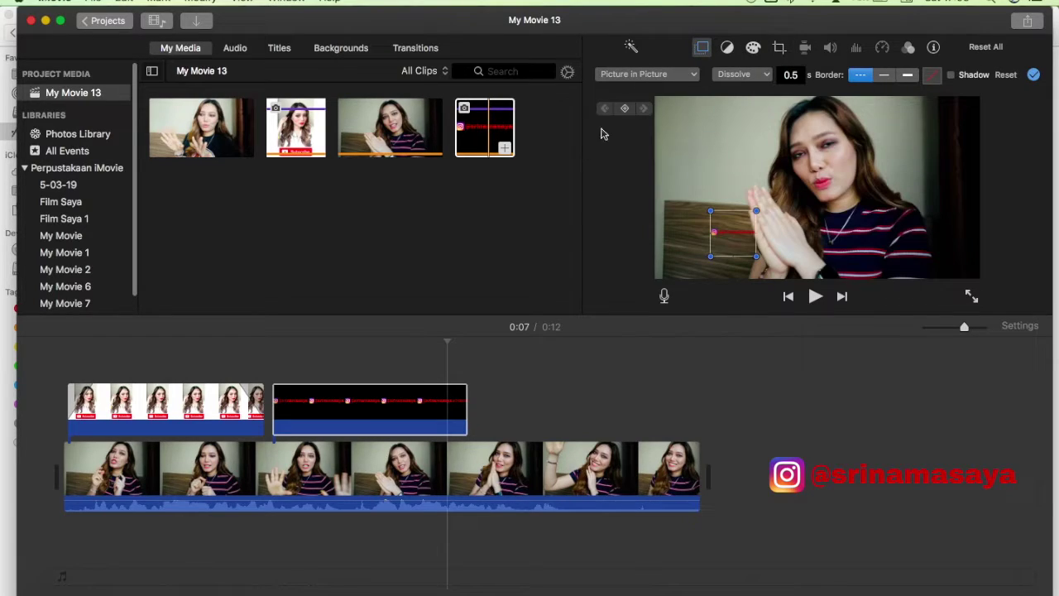
# - Enlarge the Instagram handle overlay and move it to the upper-left corner of the video frame
pyautogui.moveTo(758, 255); pyautogui.dragTo(783, 281)
pyautogui.moveTo(768, 237); pyautogui.dragTo(721, 107)
pyautogui.moveTo(742, 156); pyautogui.dragTo(752, 163)
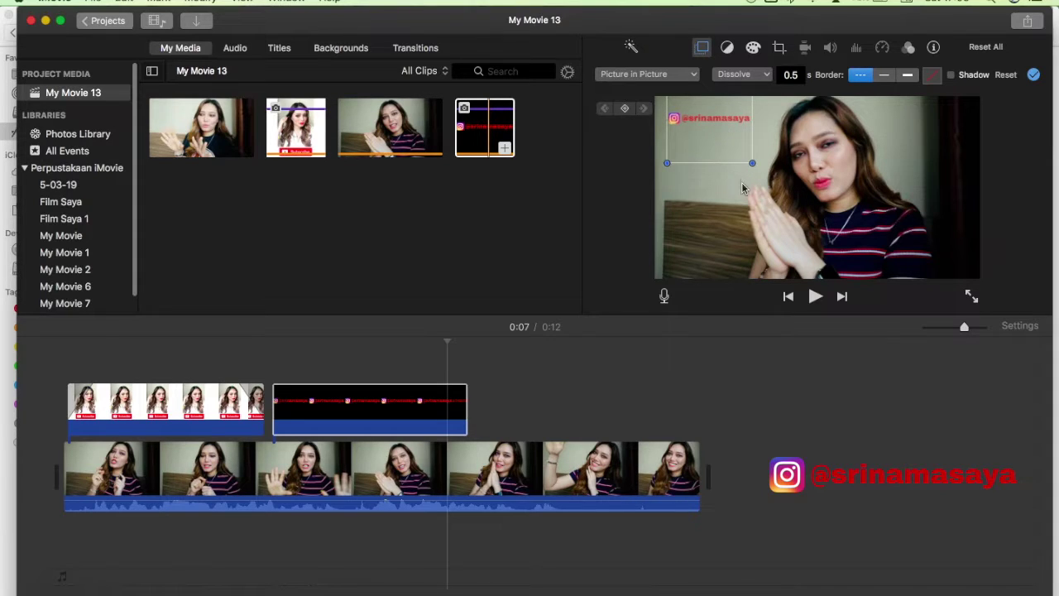
# - Play the movie from the beginning to review the Subscribe and Instagram handle overlays
pyautogui.click(277, 477)
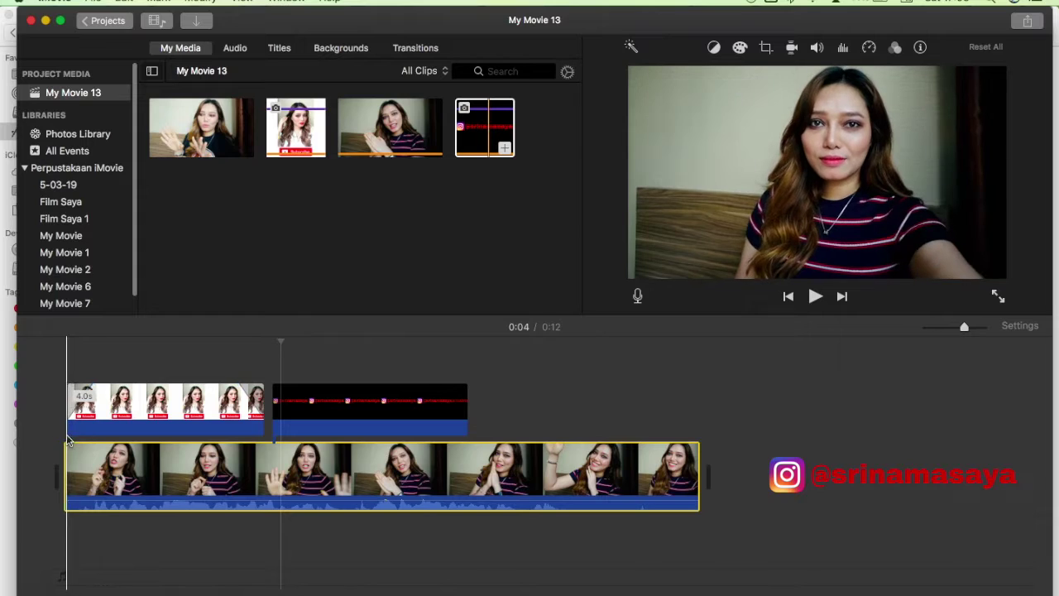
pyautogui.click(789, 297)
pyautogui.click(815, 297)
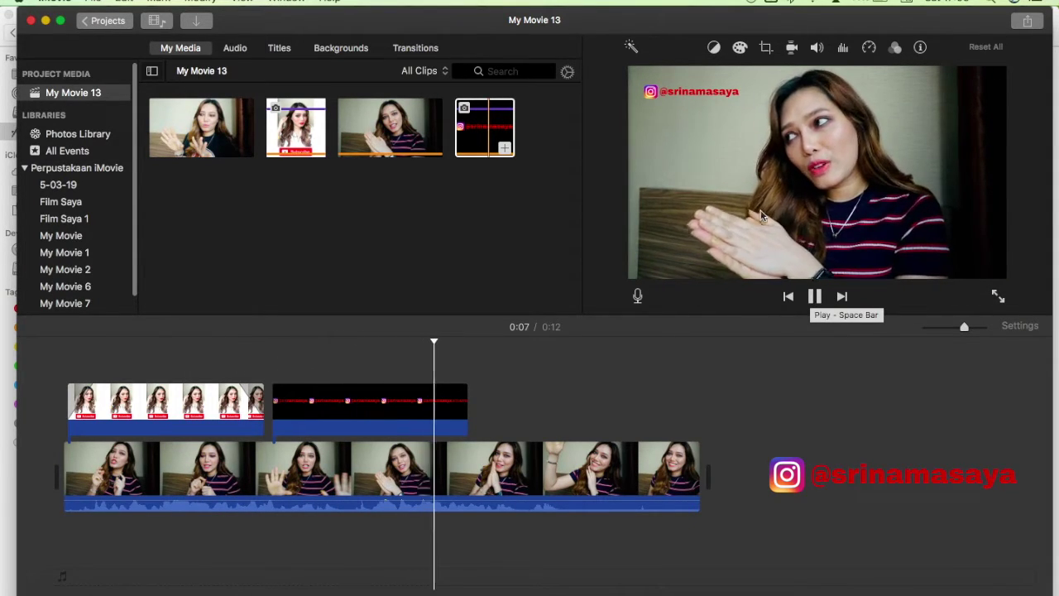
pyautogui.click(815, 296)
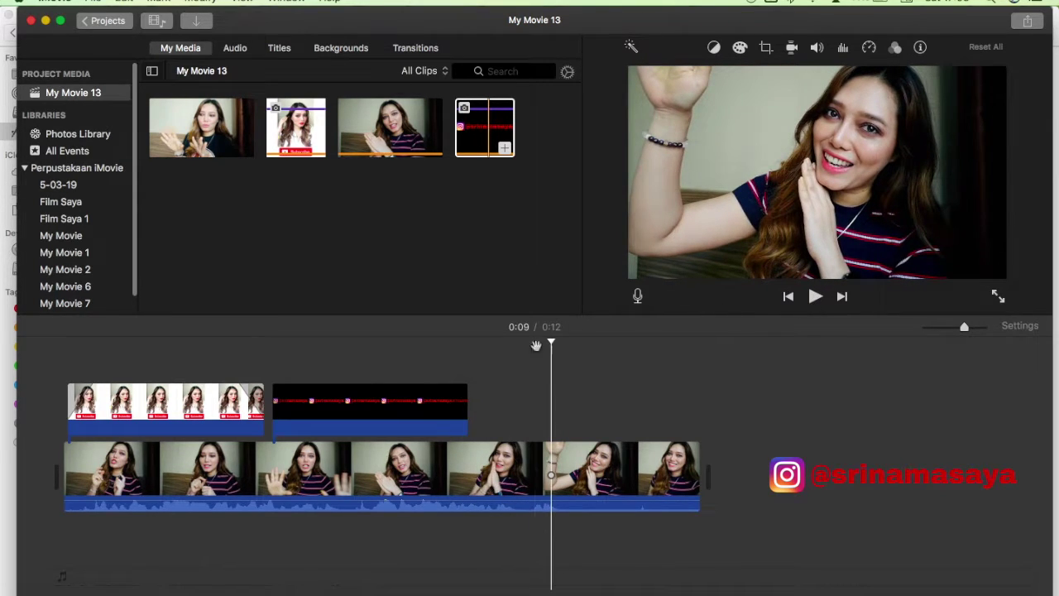
# - Extend the Instagram handle overlay to the end of the main clip and play the movie from the overlay's start
pyautogui.click(458, 418)
pyautogui.click(479, 467)
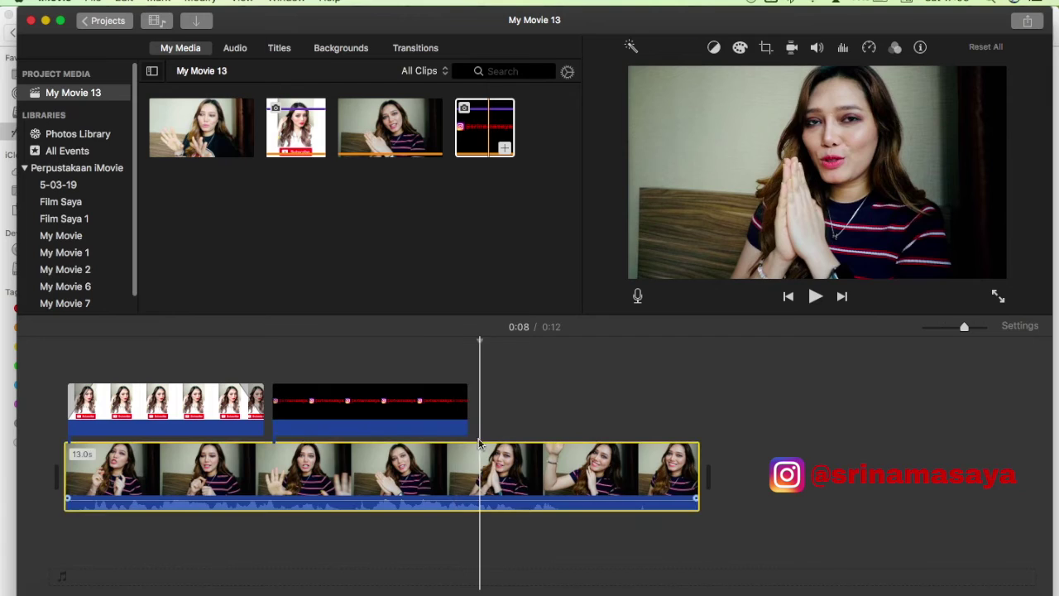
pyautogui.click(449, 409)
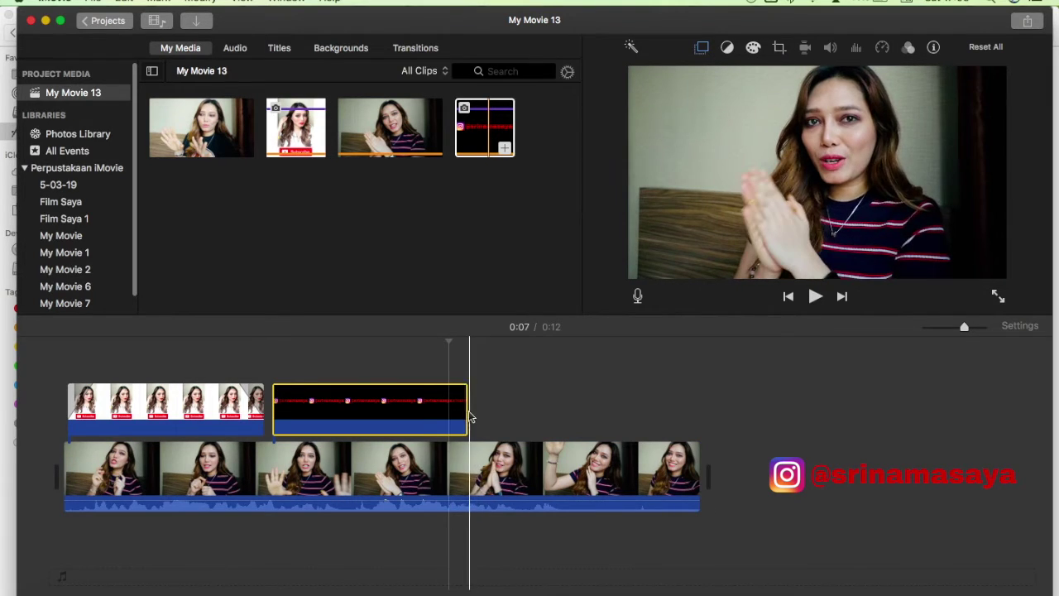
pyautogui.moveTo(467, 413); pyautogui.dragTo(697, 437)
pyautogui.click(275, 374)
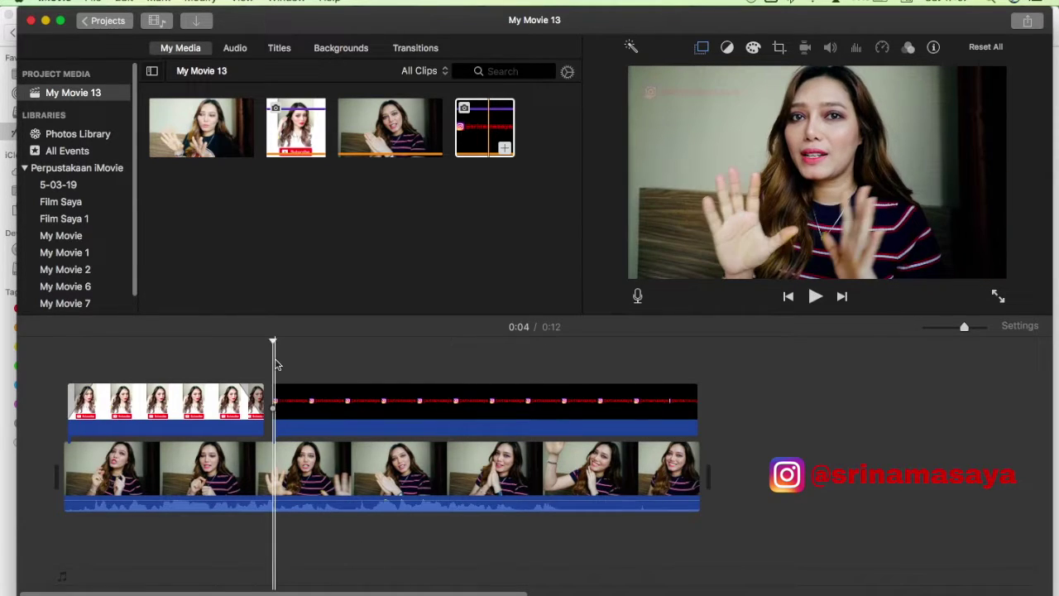
pyautogui.click(815, 296)
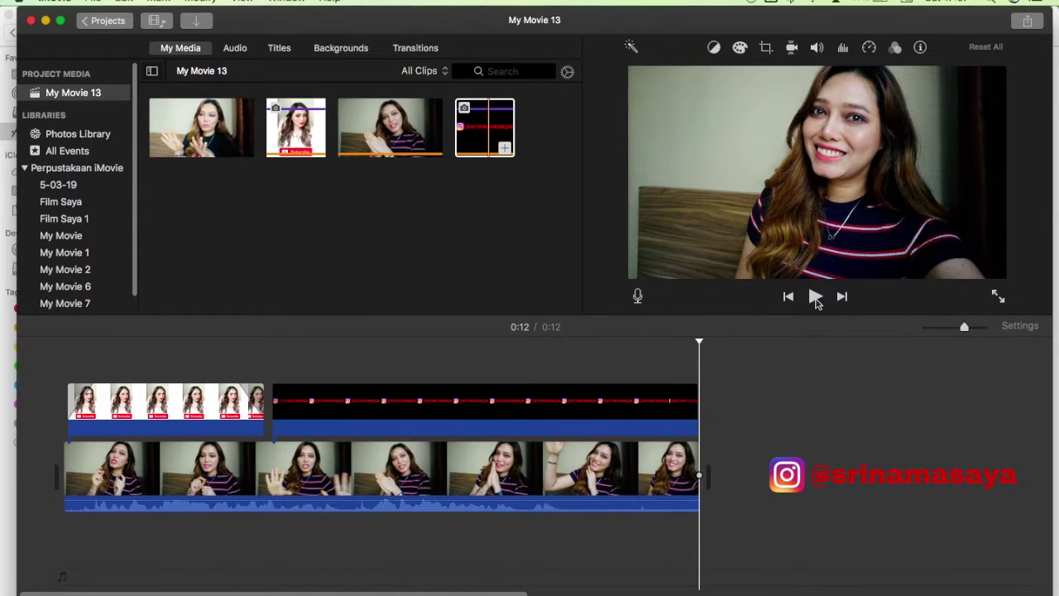
pyautogui.click(235, 48)
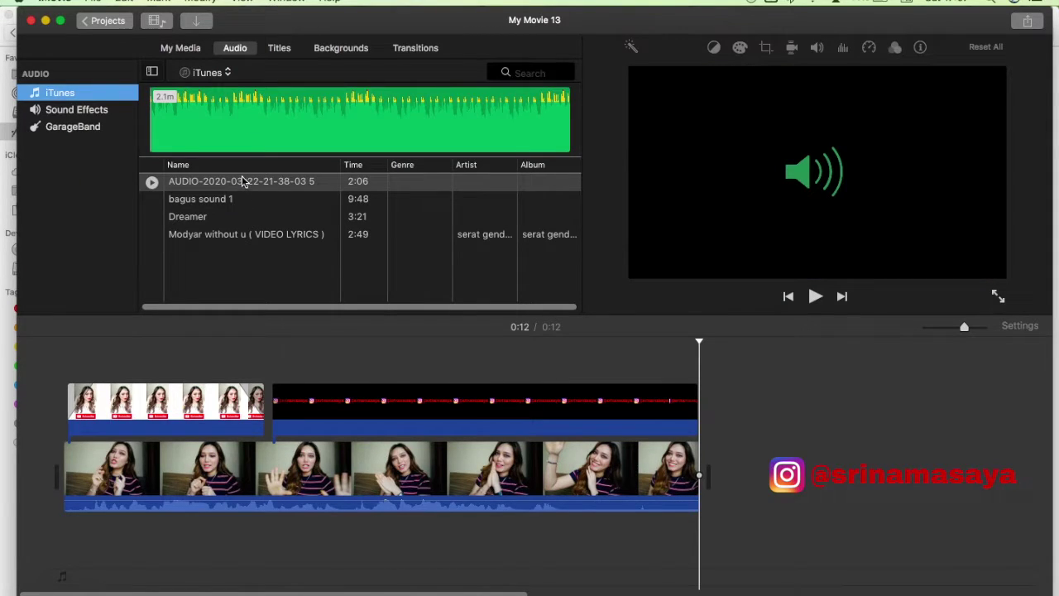
pyautogui.click(220, 206)
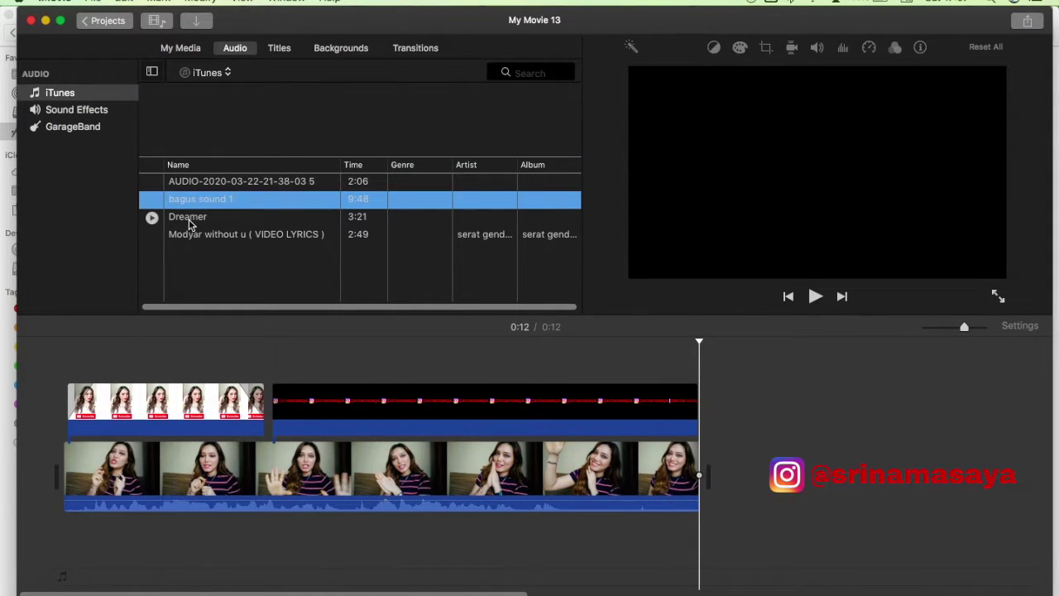
pyautogui.click(192, 218)
pyautogui.click(187, 237)
pyautogui.click(199, 197)
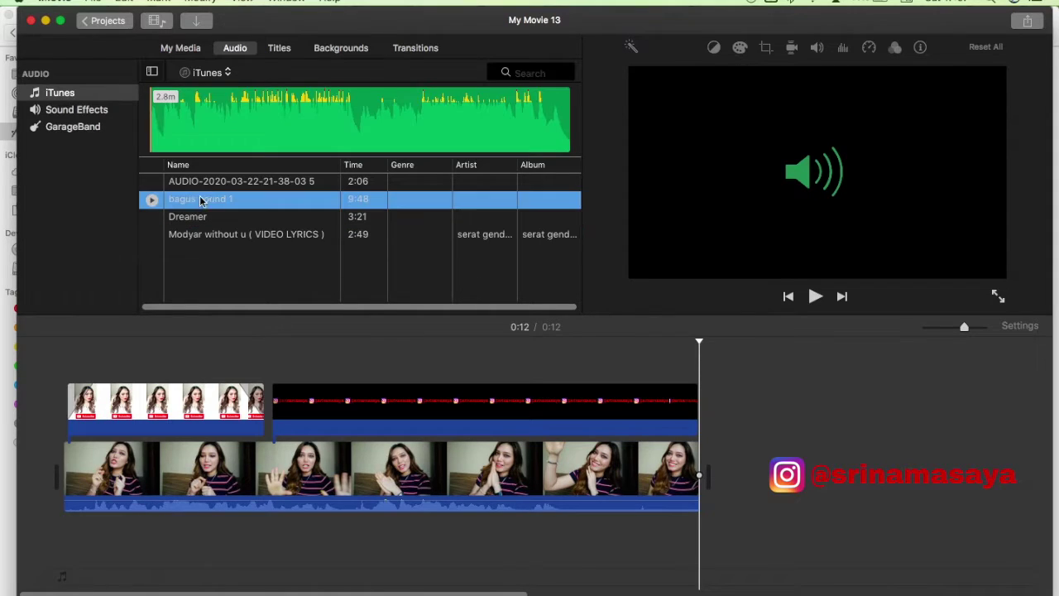
pyautogui.click(207, 183)
pyautogui.moveTo(207, 189); pyautogui.dragTo(68, 559)
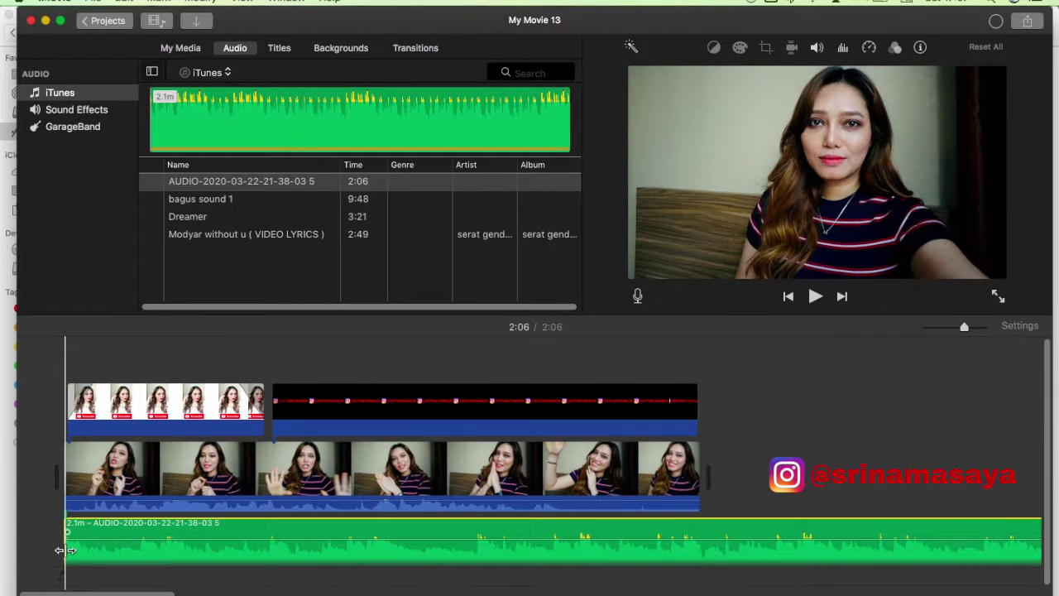
# - Play the movie from the beginning to check how the added audio track sounds
pyautogui.click(289, 476)
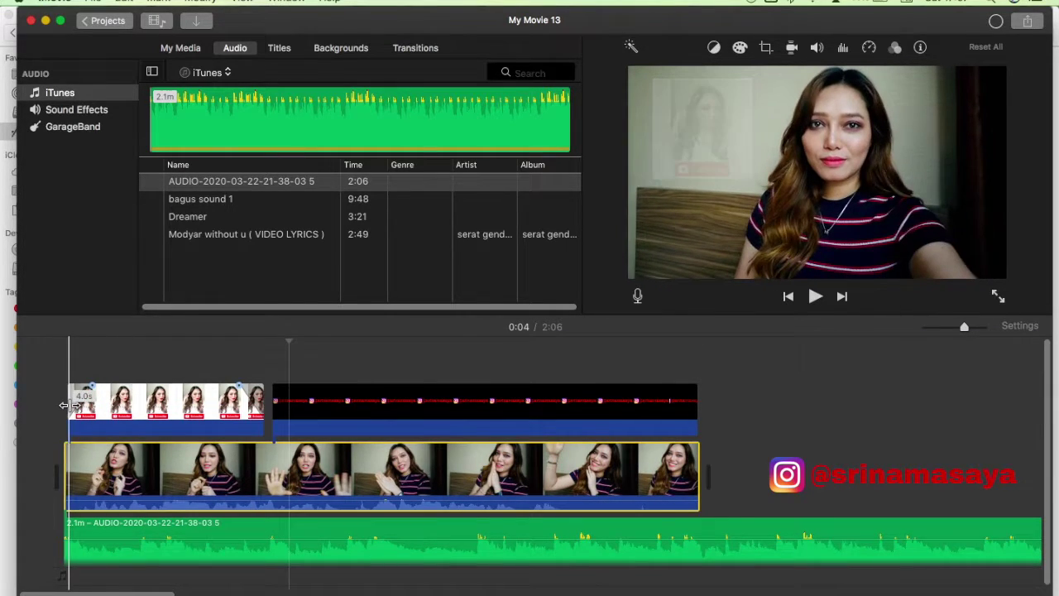
pyautogui.click(66, 404)
pyautogui.click(745, 346)
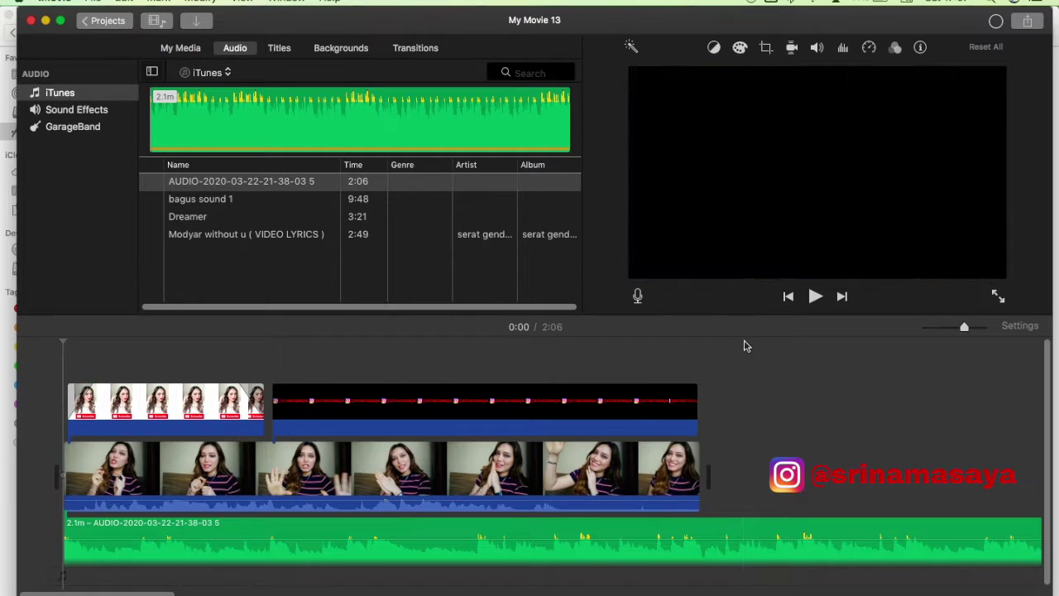
pyautogui.click(814, 297)
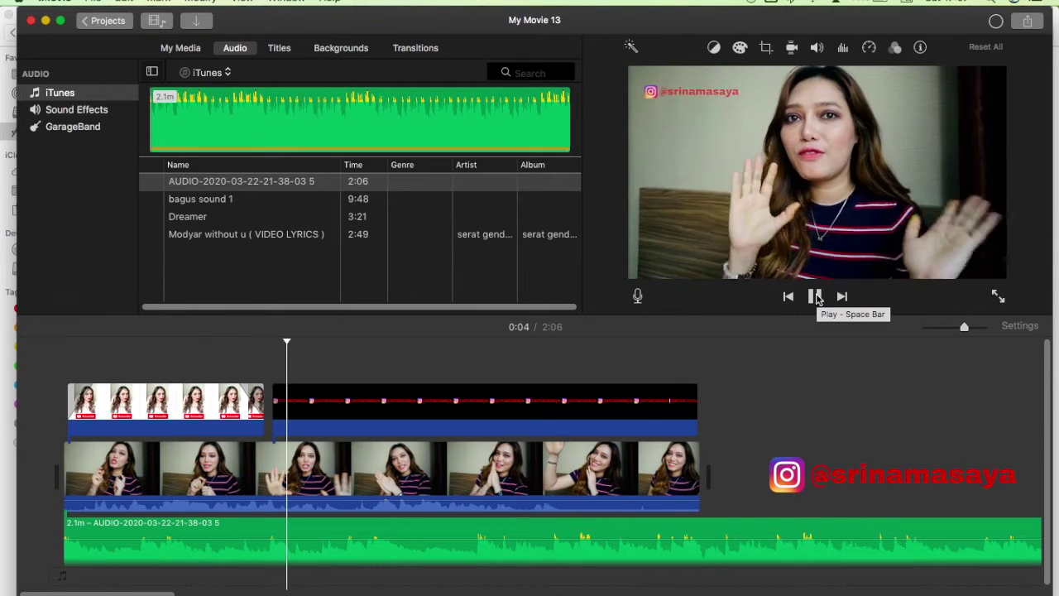
pyautogui.click(815, 296)
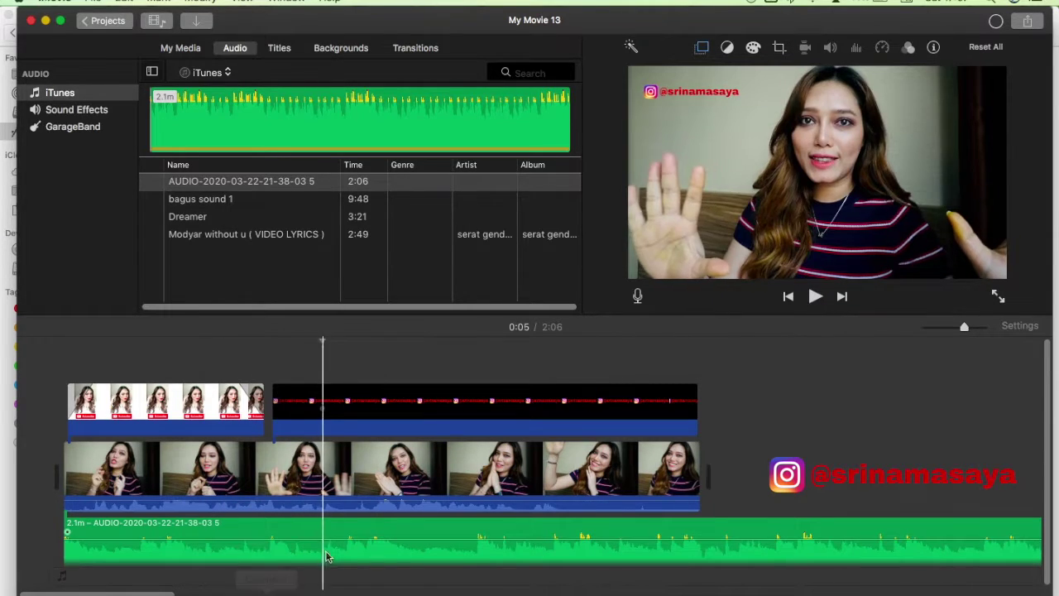
# - Set the added audio track's volume to 50% and replay the movie from the beginning
pyautogui.click(334, 550)
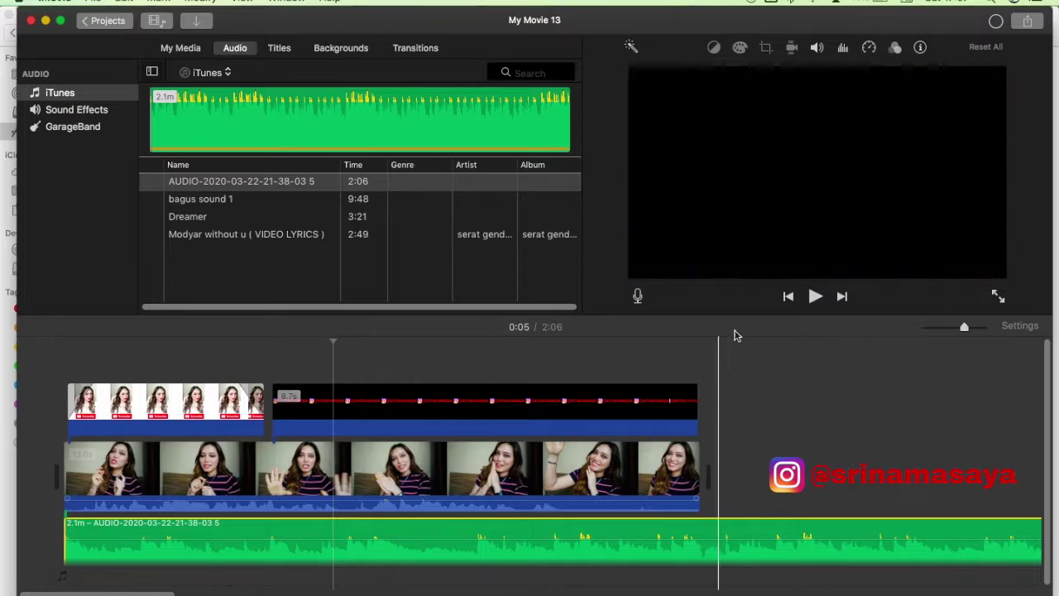
pyautogui.click(817, 48)
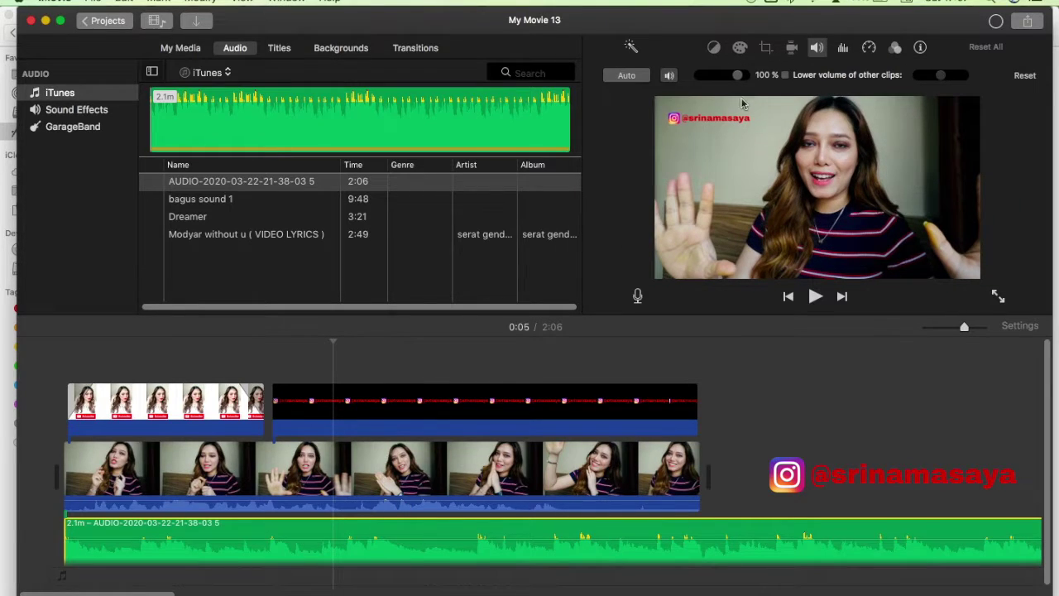
pyautogui.moveTo(739, 76); pyautogui.dragTo(721, 81)
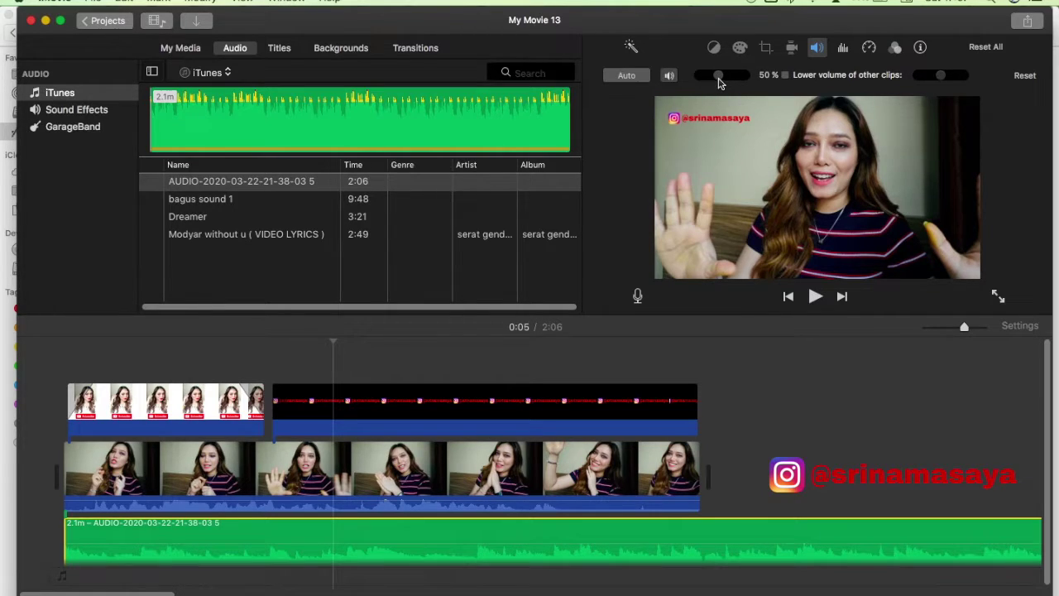
pyautogui.click(62, 429)
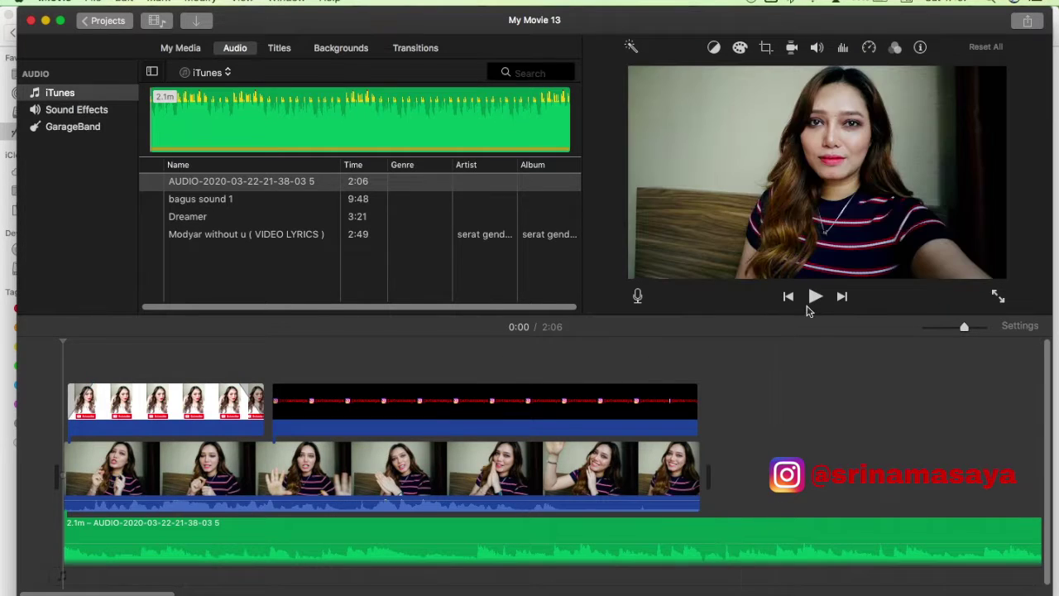
pyautogui.click(815, 298)
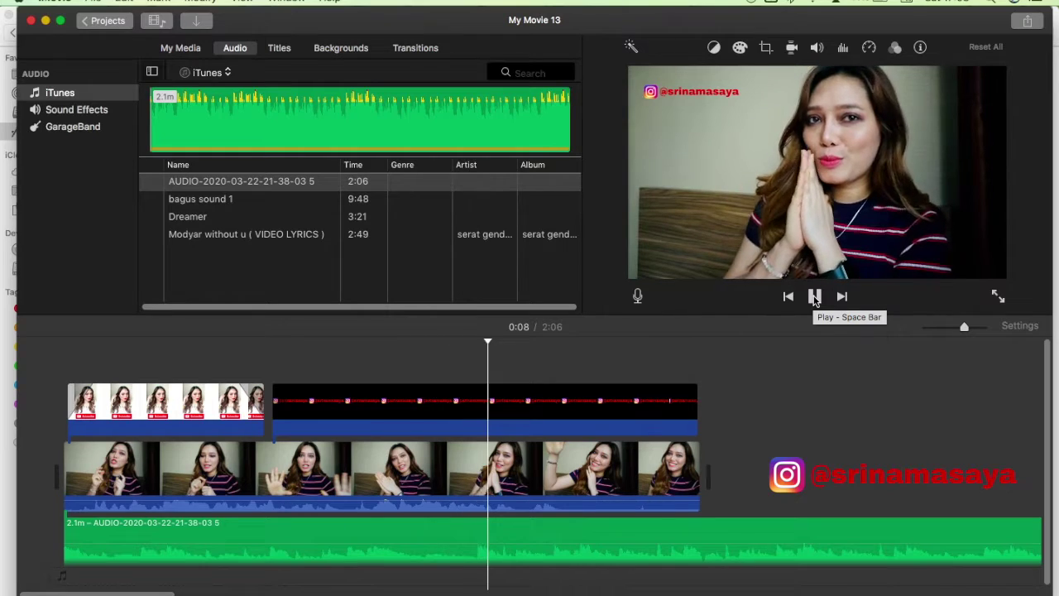
pyautogui.click(815, 297)
pyautogui.click(676, 552)
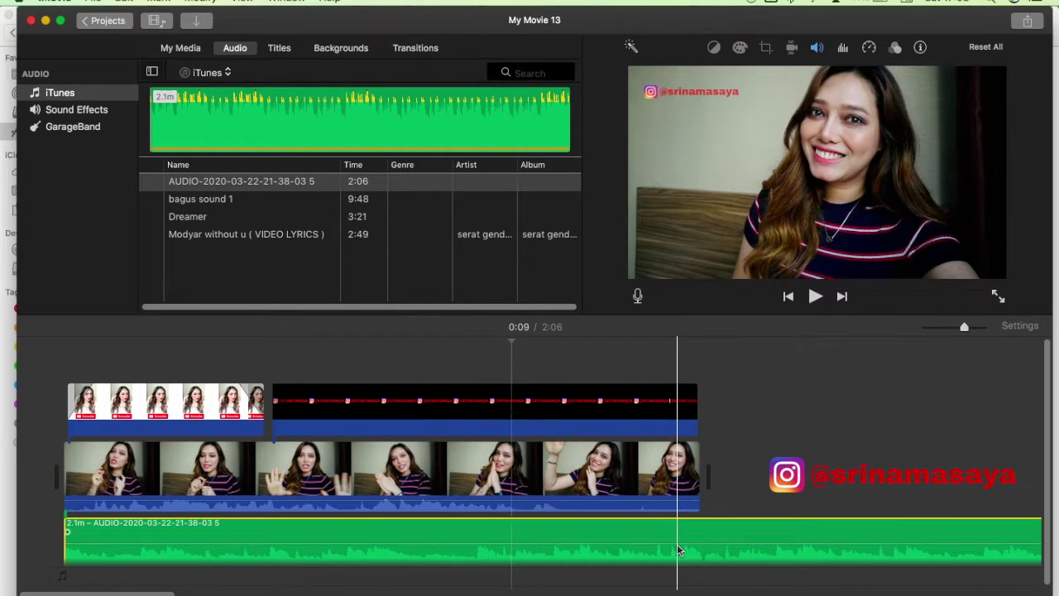
pyautogui.click(814, 538)
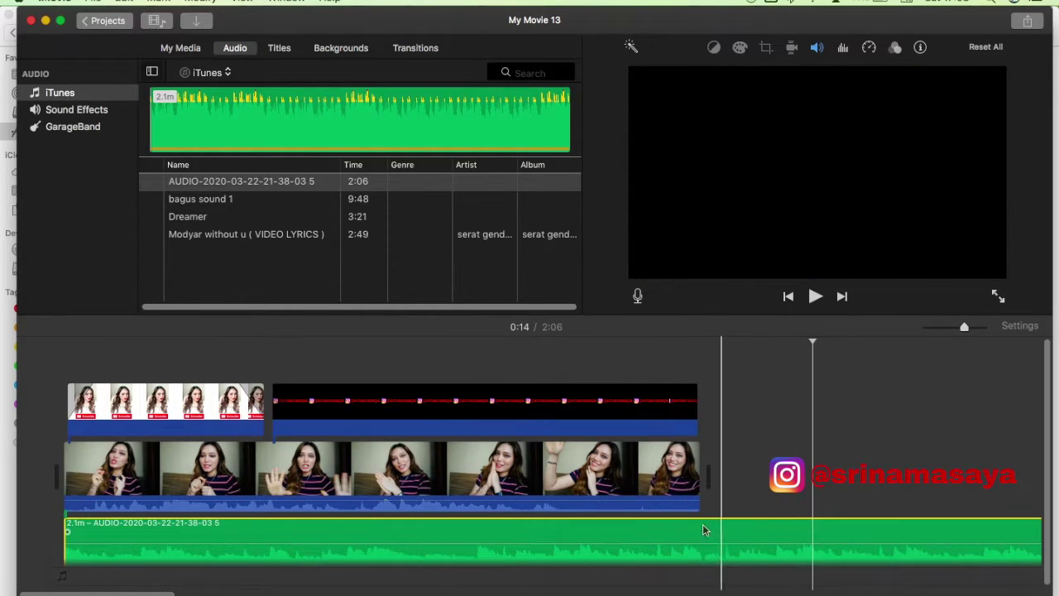
pyautogui.click(764, 538)
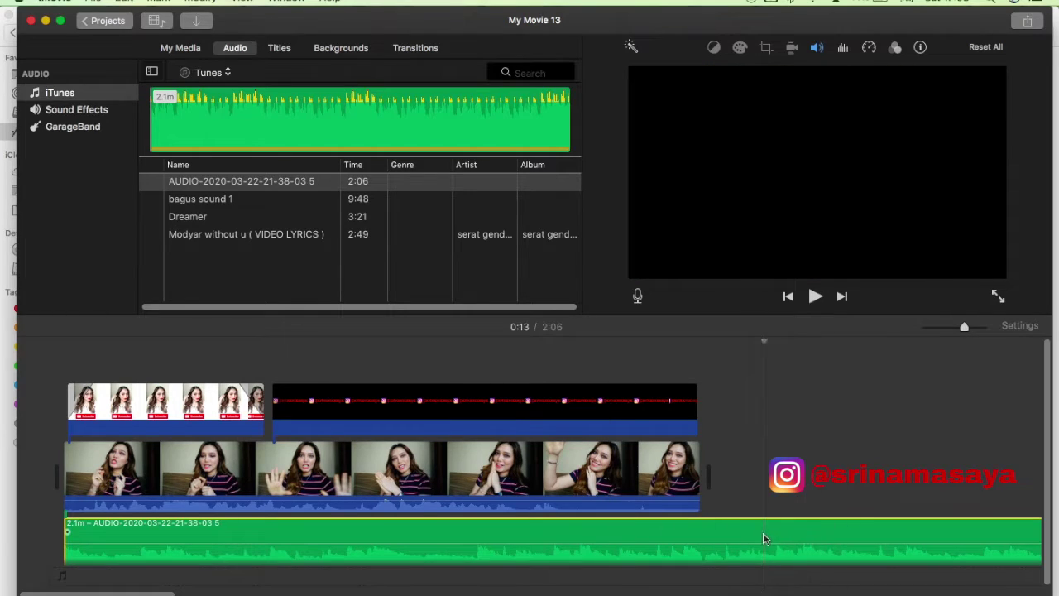
pyautogui.rightClick(695, 540)
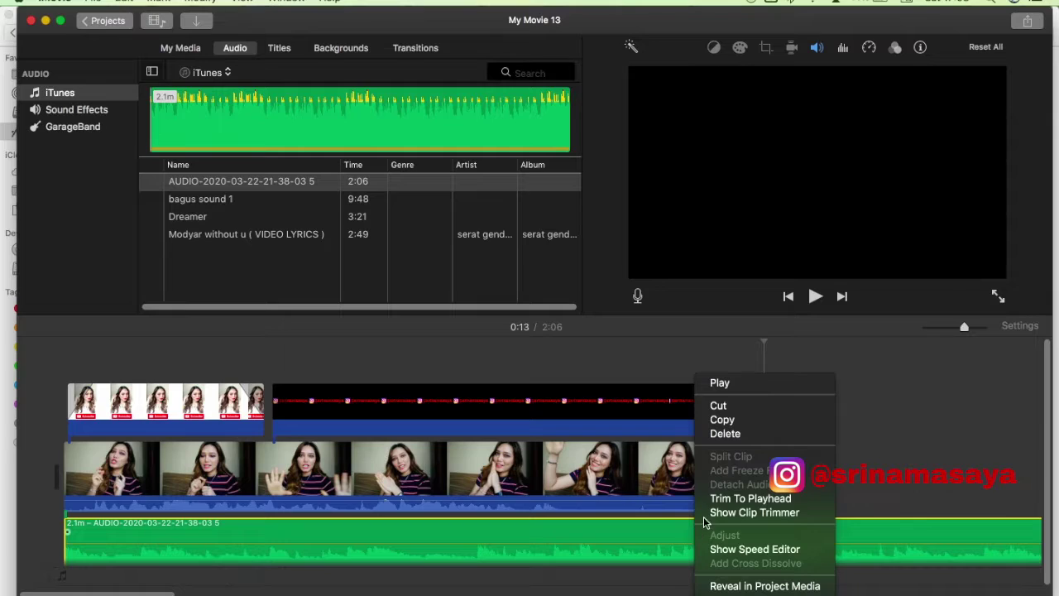
pyautogui.click(683, 545)
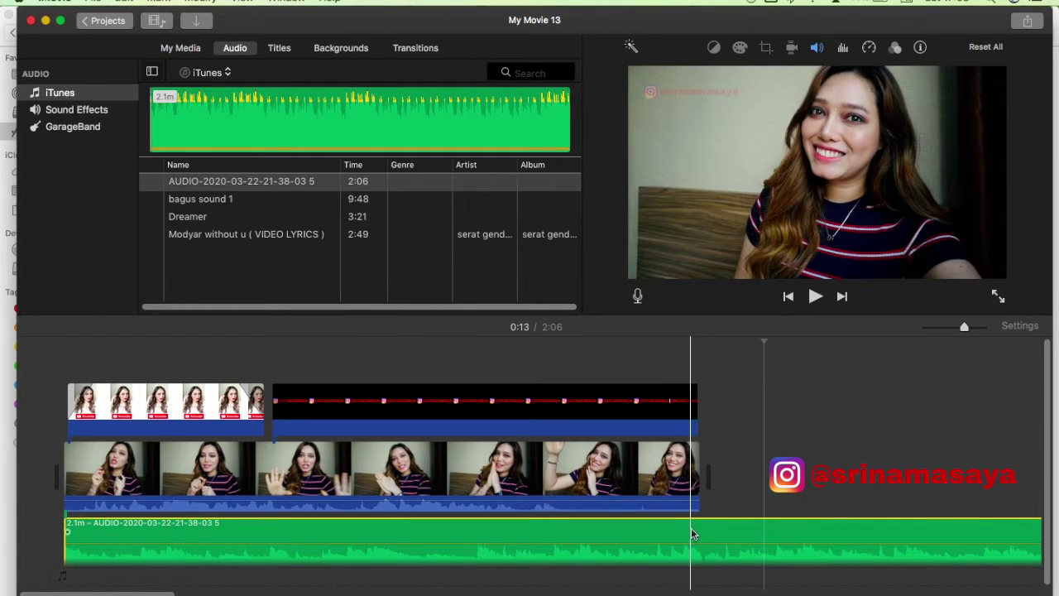
pyautogui.rightClick(693, 534)
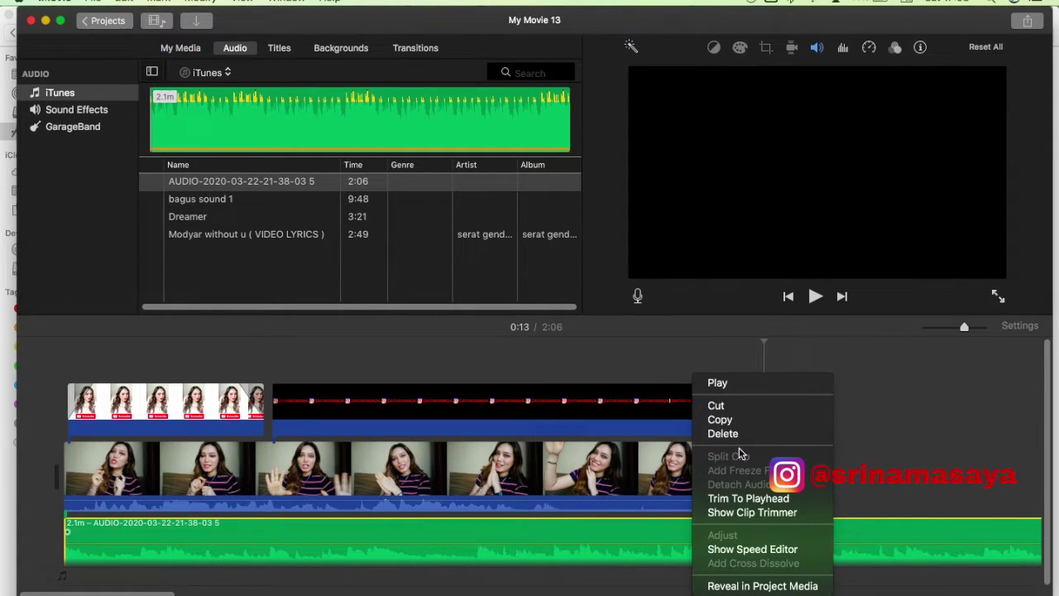
pyautogui.click(650, 536)
# - Split the added audio track near the end of the main clip
pyautogui.click(660, 492)
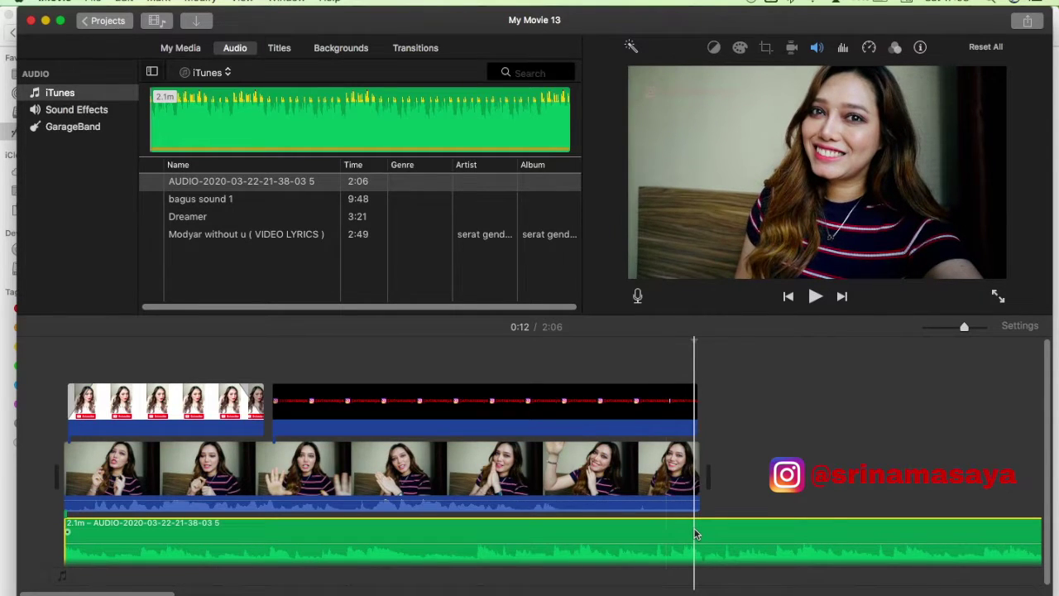
pyautogui.rightClick(695, 535)
pyautogui.click(731, 456)
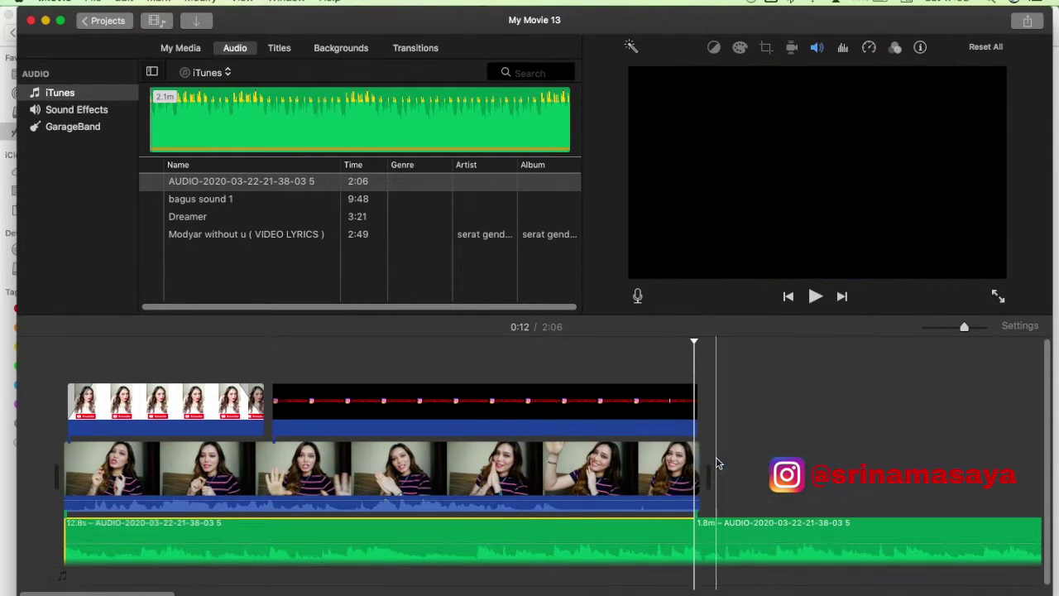
# - Delete the audio portion that runs past the main clip and play the whole movie from the beginning
pyautogui.click(738, 534)
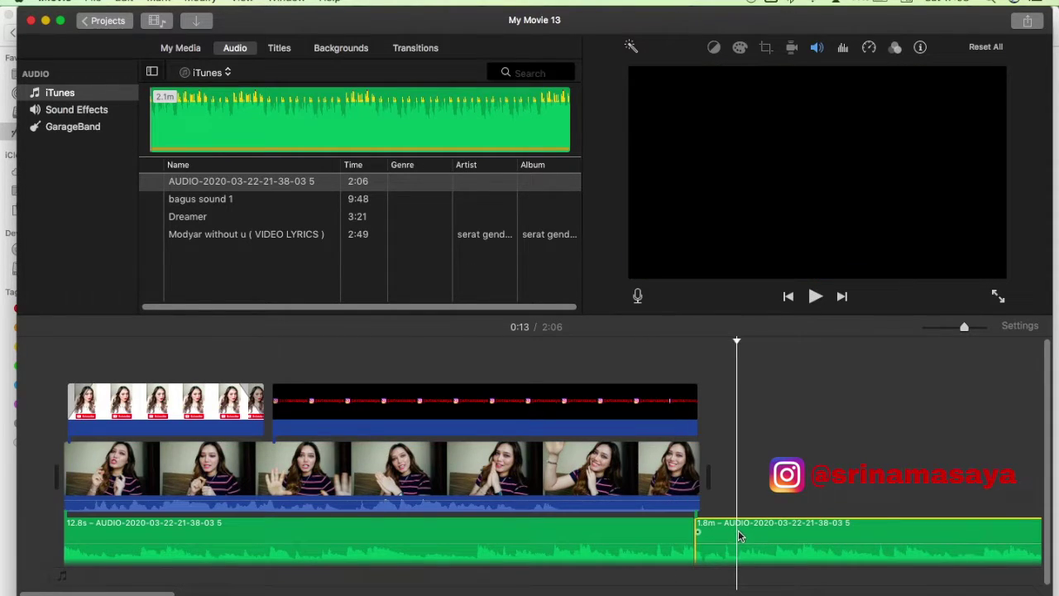
pyautogui.rightClick(737, 534)
pyautogui.click(792, 435)
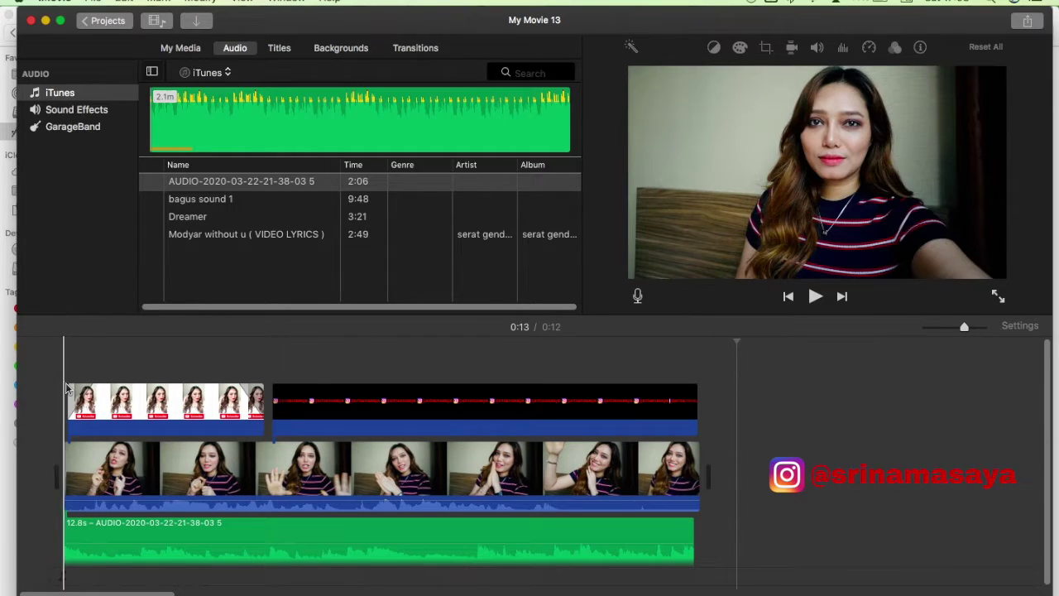
pyautogui.click(68, 389)
pyautogui.click(815, 296)
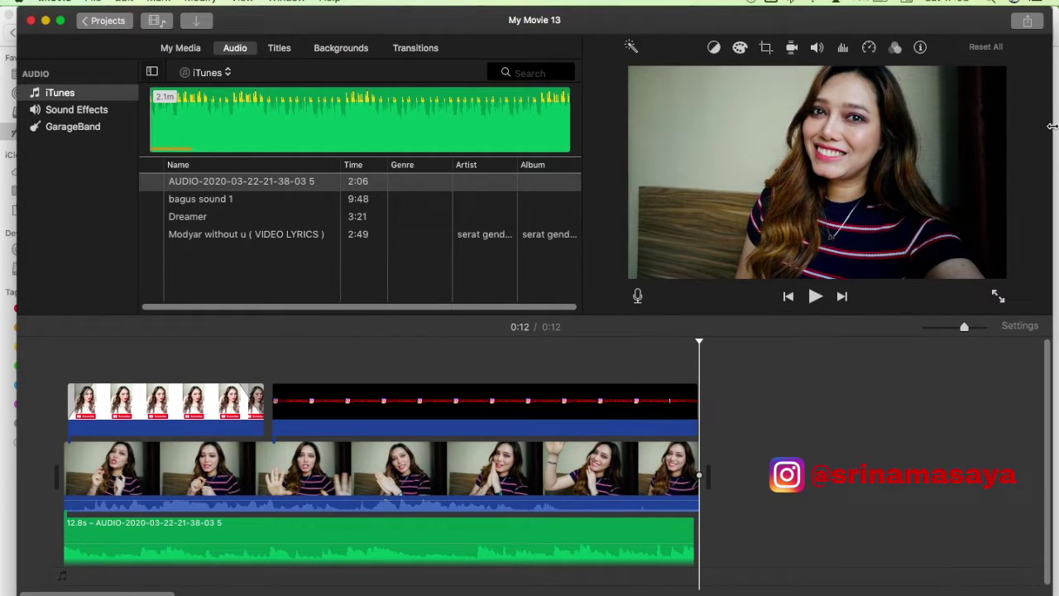
# - Export the movie as a 1080p video file named "tutorial editing menggunakan mac" in the iCloud Documents folder
pyautogui.click(1027, 21)
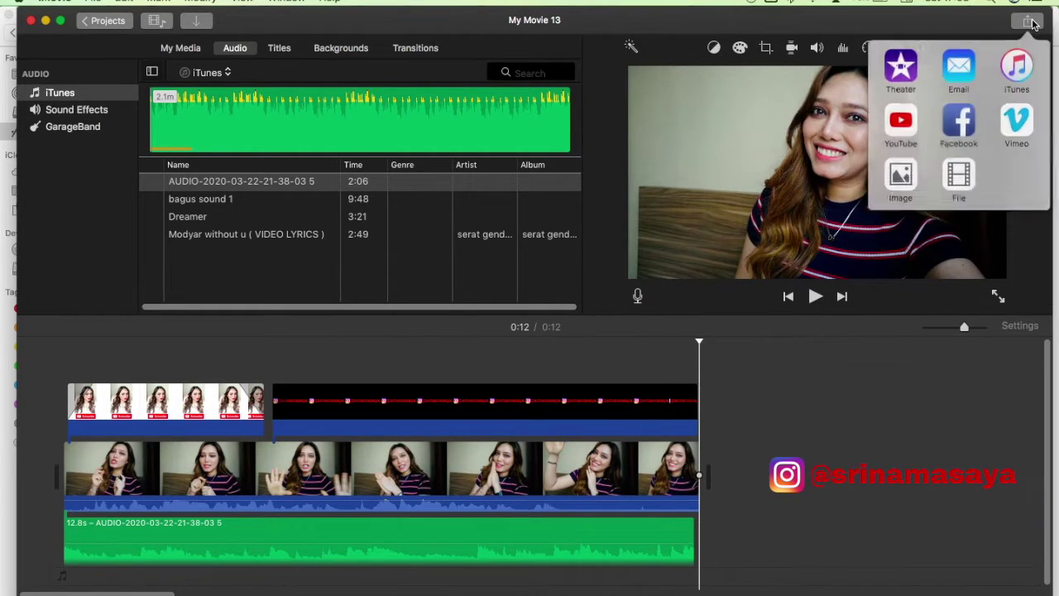
pyautogui.click(960, 174)
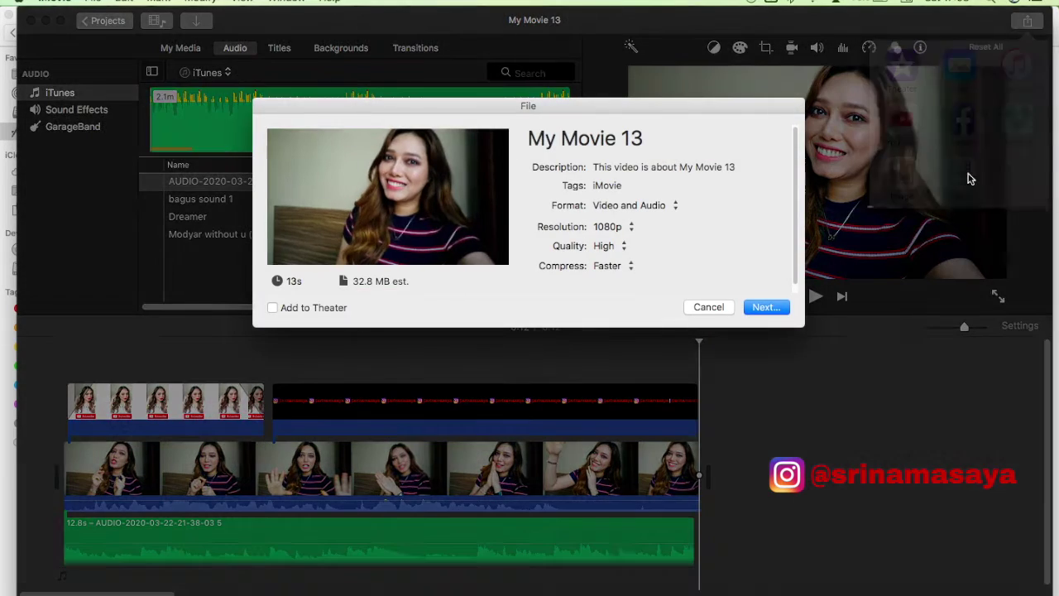
pyautogui.click(631, 227)
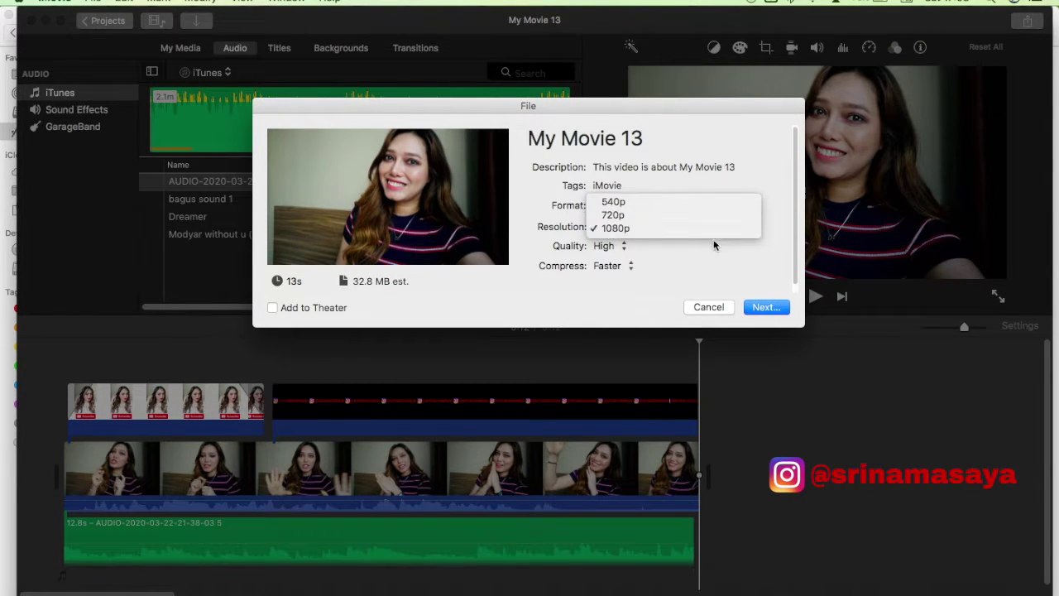
pyautogui.click(759, 323)
pyautogui.click(763, 307)
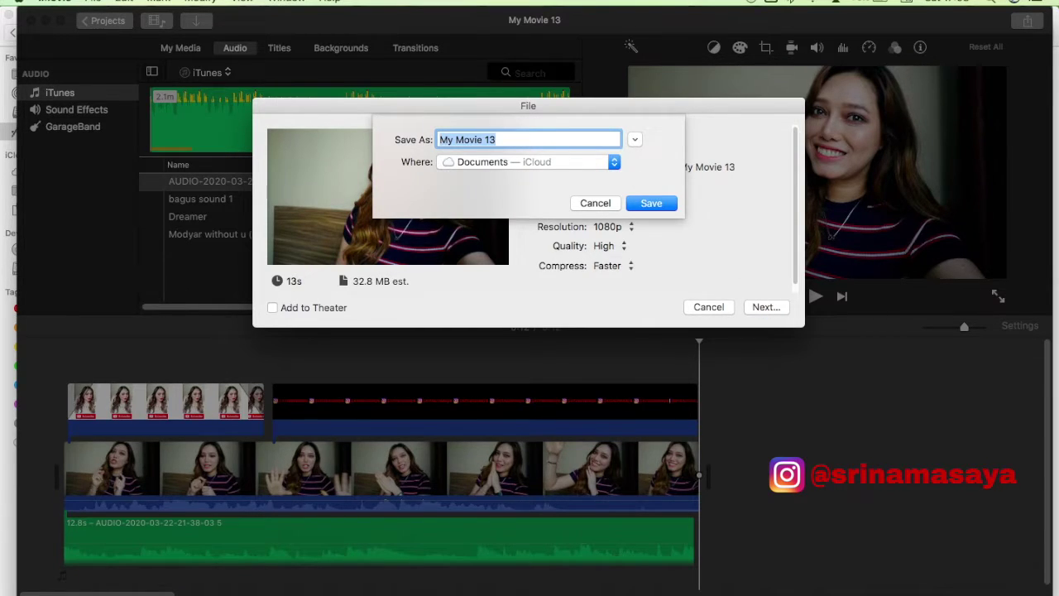
pyautogui.write('tutorial editing menggunakan mac')
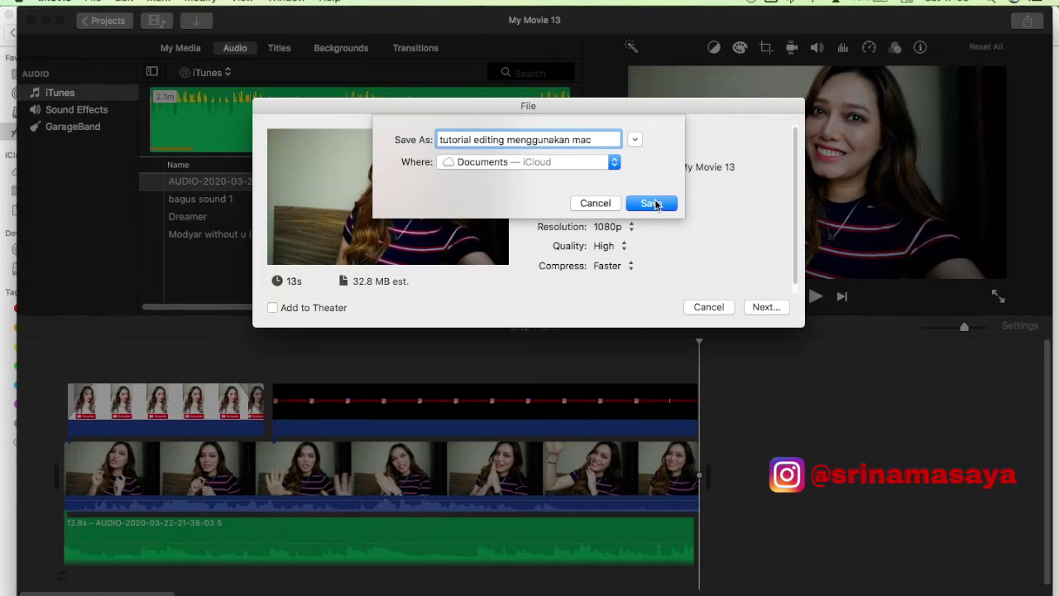
pyautogui.click(653, 203)
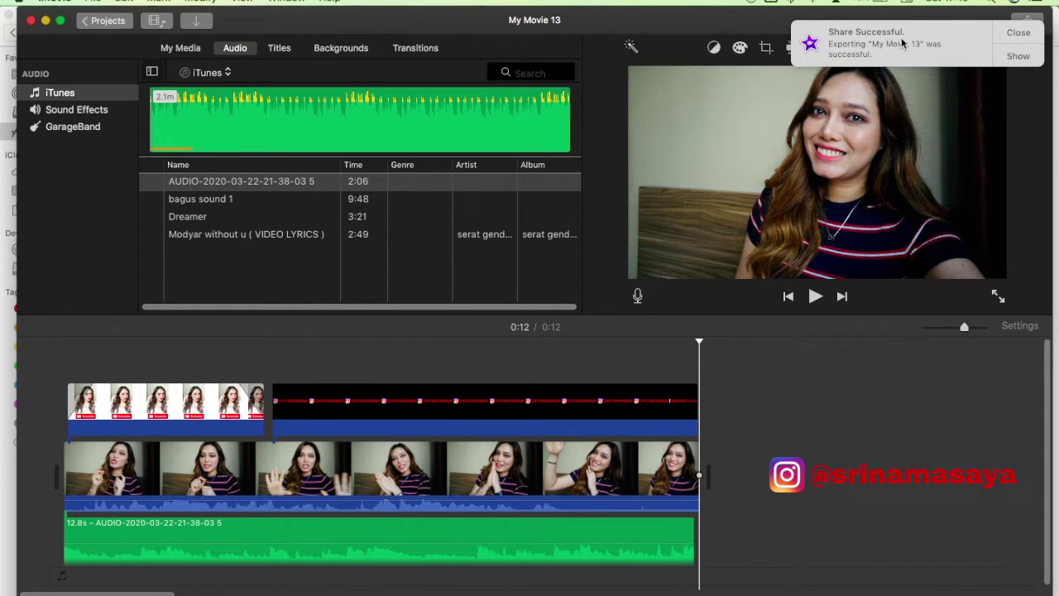
# - Show the exported video in Finder's Documents folder and open it in QuickTime Player
pyautogui.click(1018, 56)
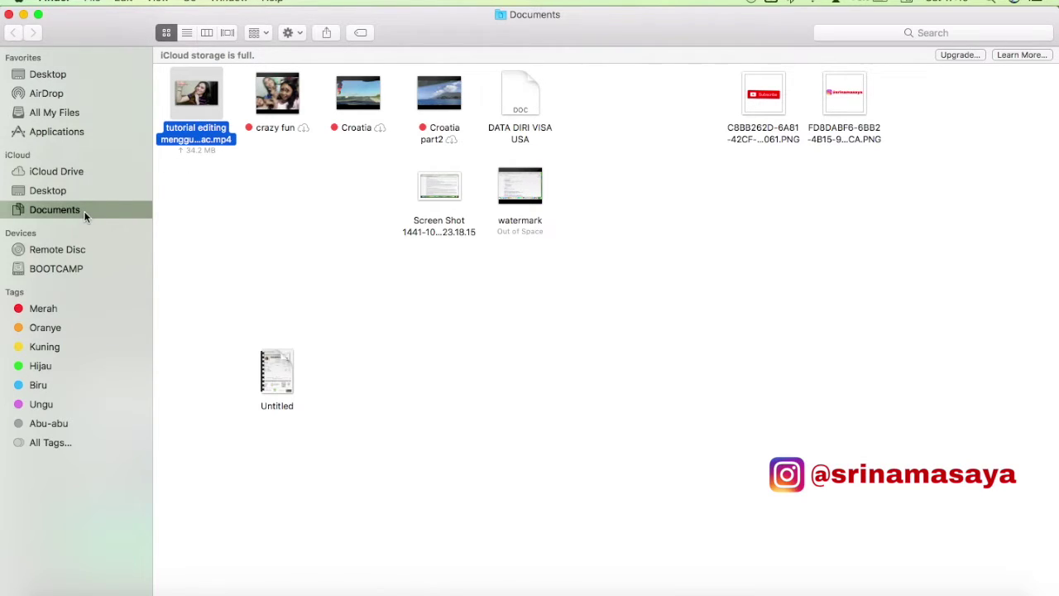
pyautogui.click(232, 192)
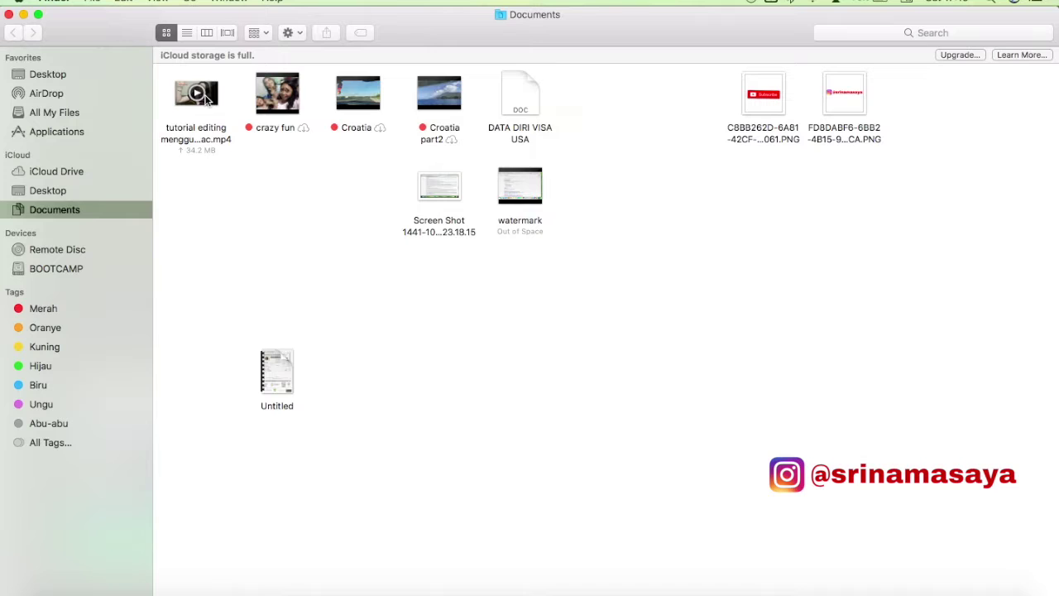
pyautogui.click(200, 97)
pyautogui.doubleClick(200, 97)
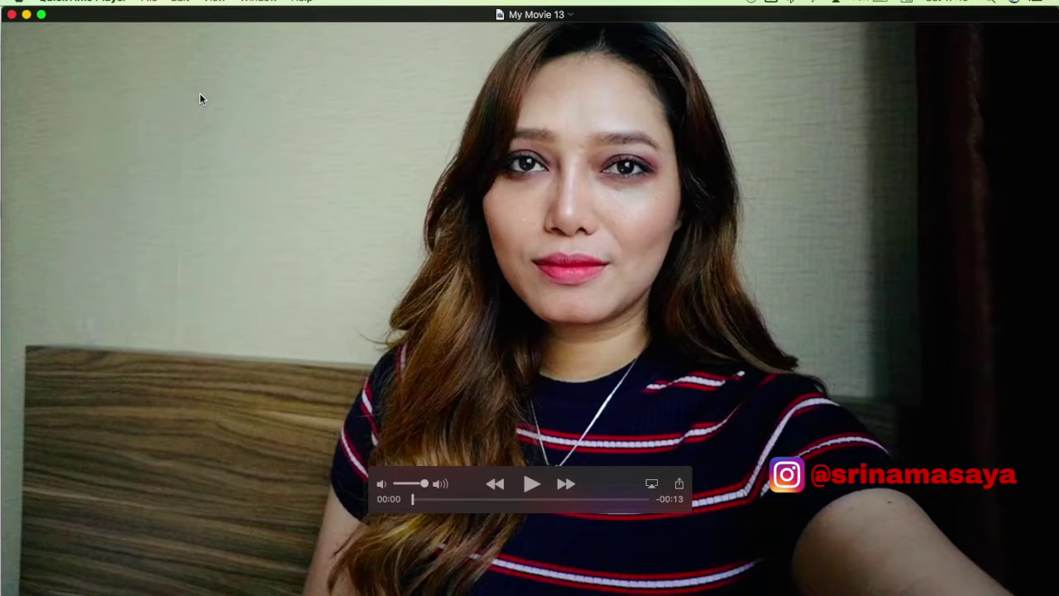